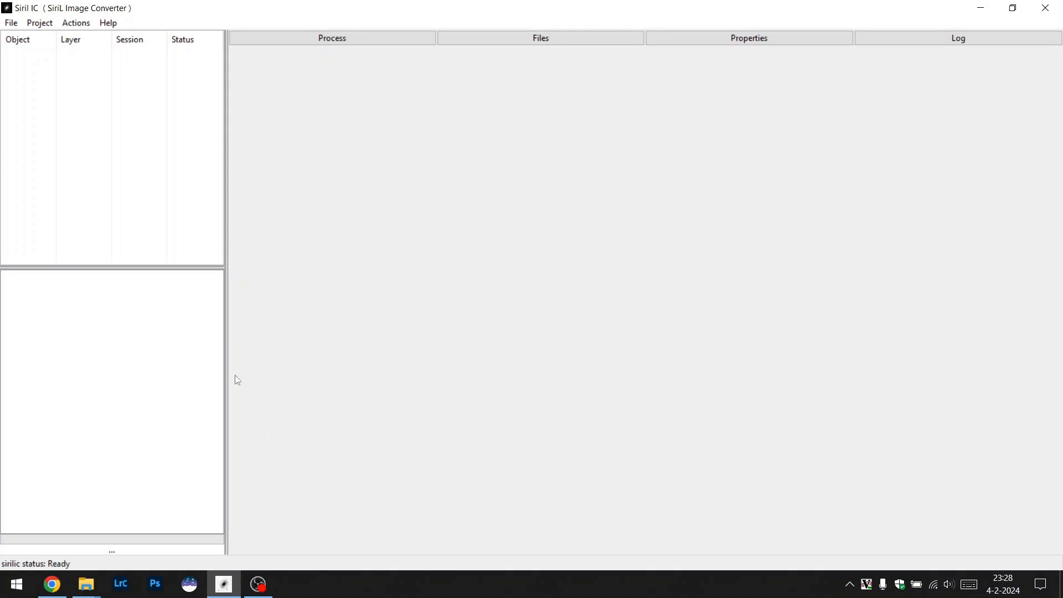
# Review the preferences for the work directory, Siril executable, 32-bit float mode and sequence mode, and accept them
pyautogui.click(12, 23)
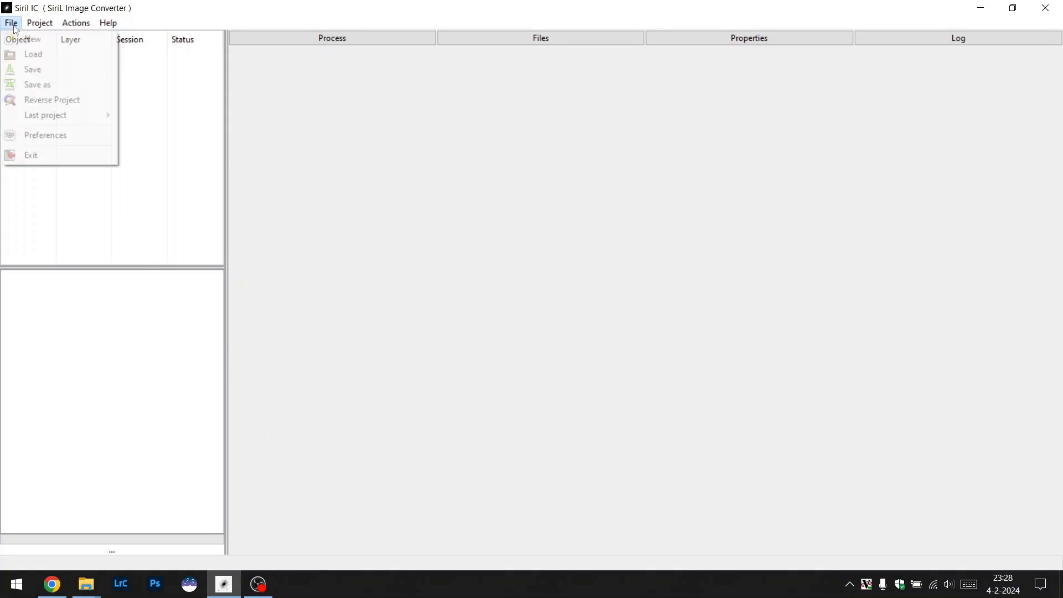
pyautogui.click(37, 135)
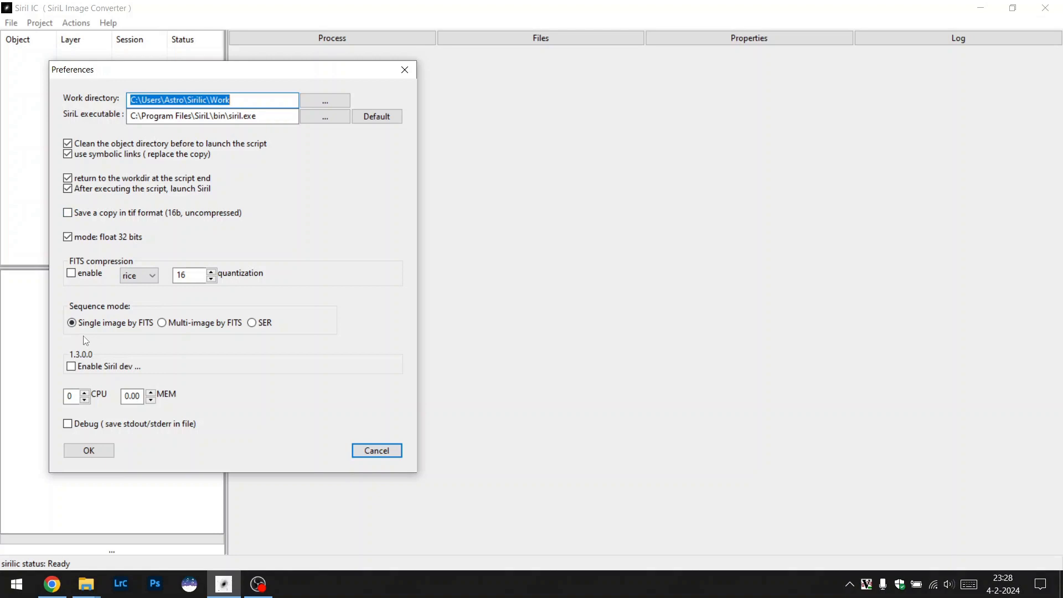
pyautogui.click(88, 451)
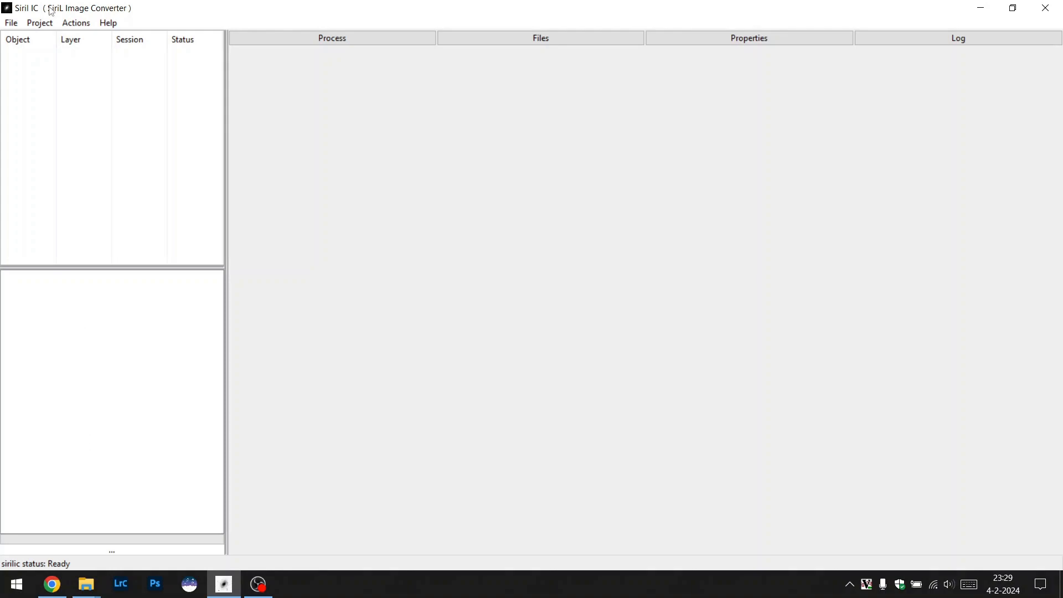
# Check the project's global properties for multi-session, CFA equalization and identical layer parameters, and accept them
pyautogui.click(47, 26)
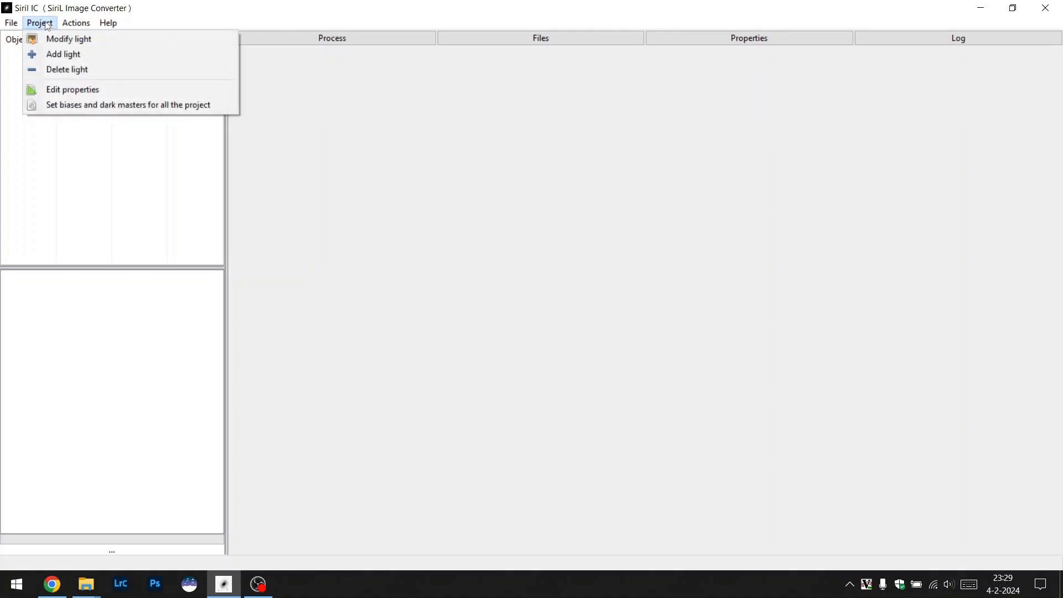
pyautogui.click(58, 89)
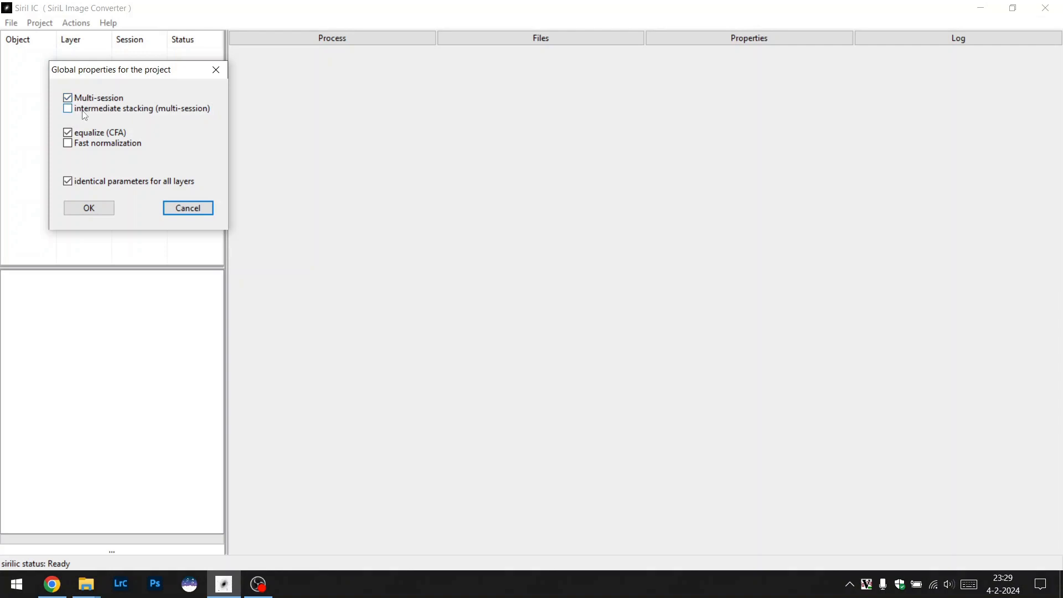
pyautogui.moveTo(81, 135)
pyautogui.click(100, 210)
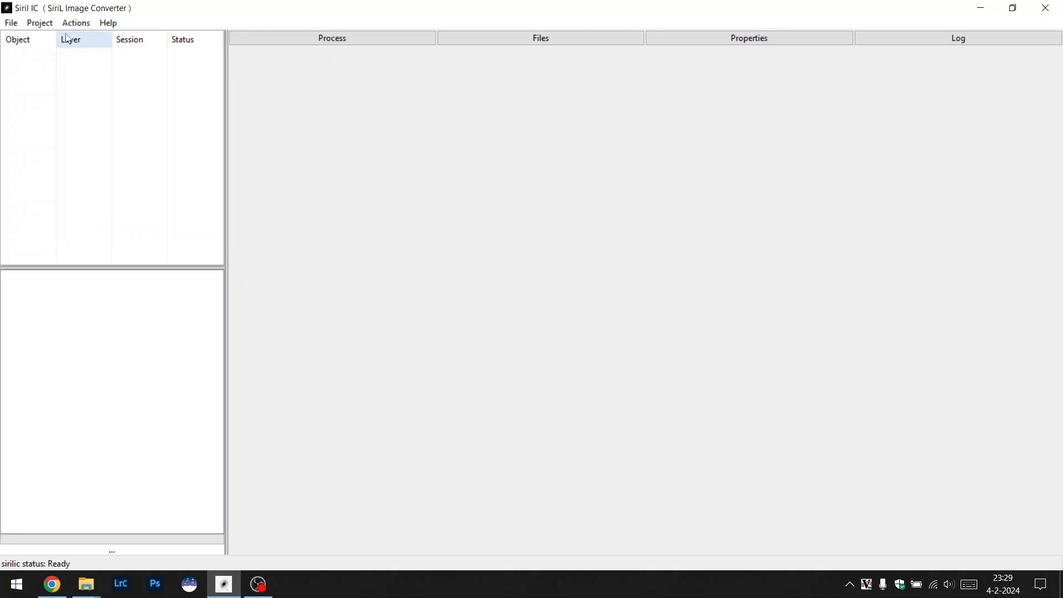
# Check the default bias and dark master files set for the whole project and accept them
pyautogui.click(50, 25)
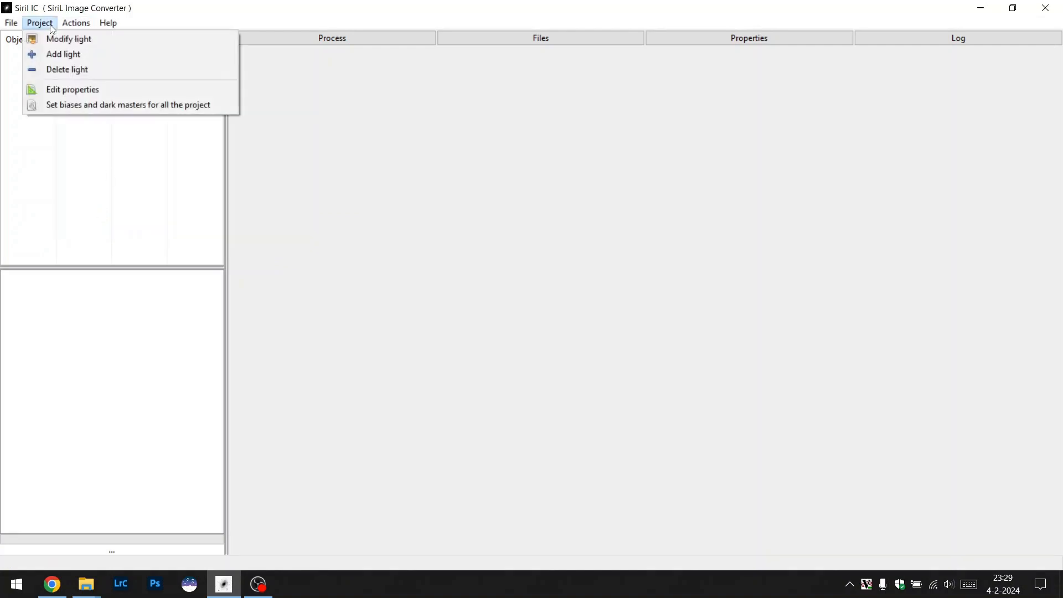
pyautogui.click(58, 105)
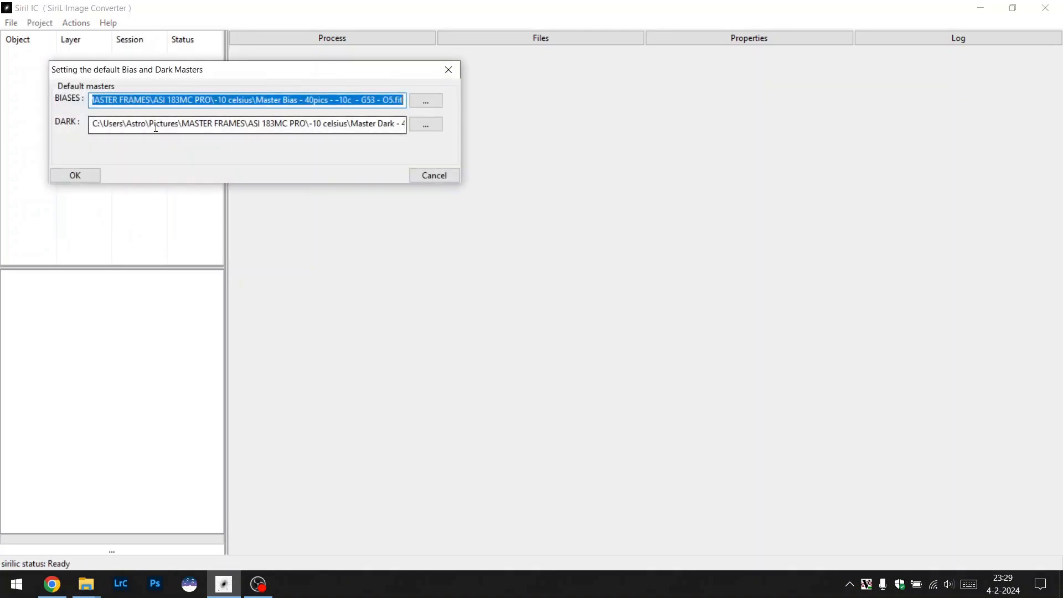
pyautogui.click(89, 175)
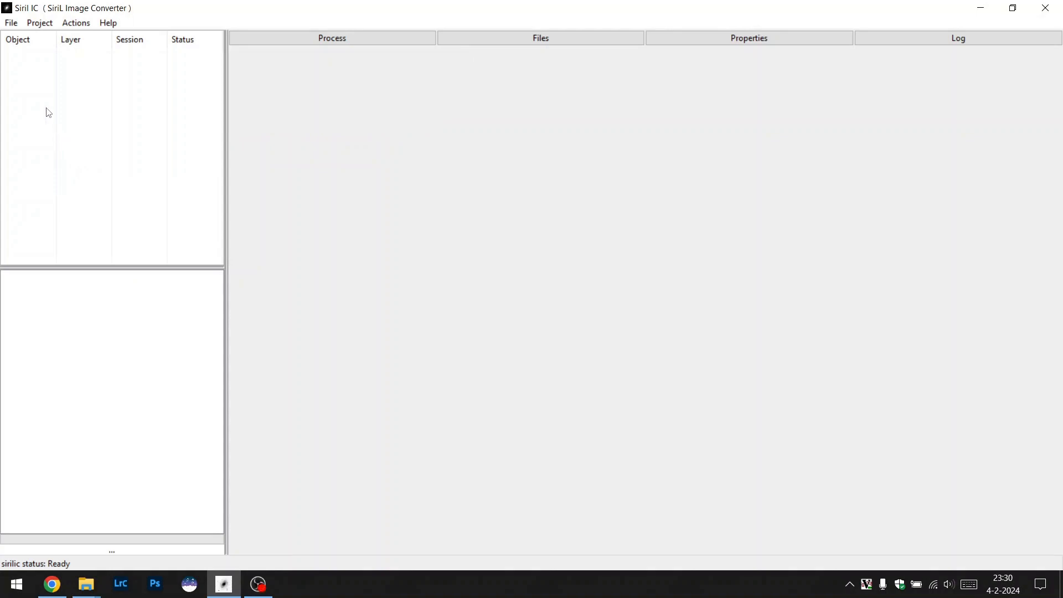
# Create a new project for object M106 with session basename S, 2 sessions and the OSC/CCD color layer instead of mono Light
pyautogui.click(12, 25)
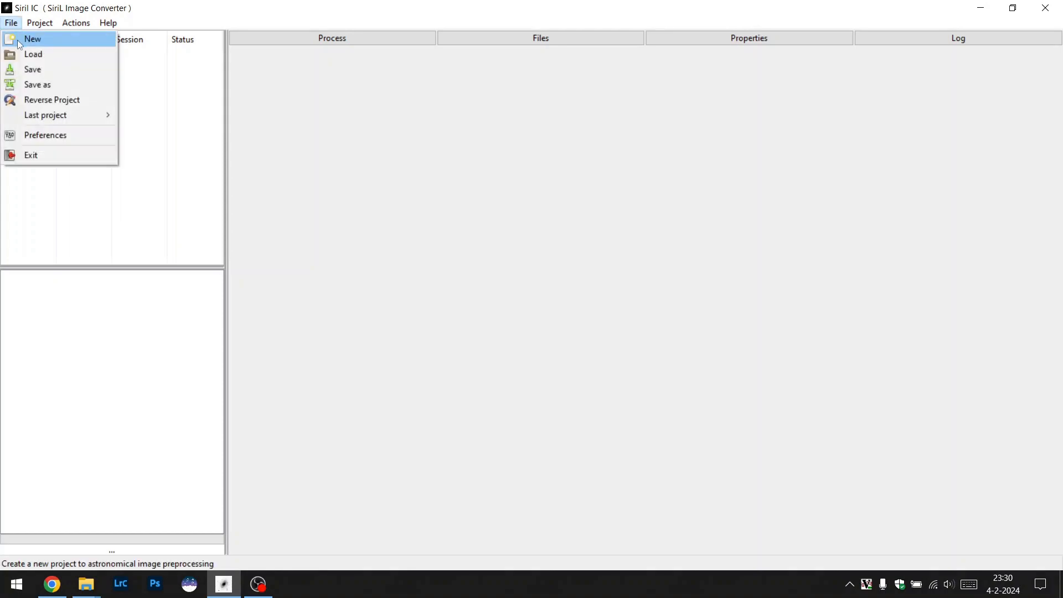
pyautogui.click(18, 39)
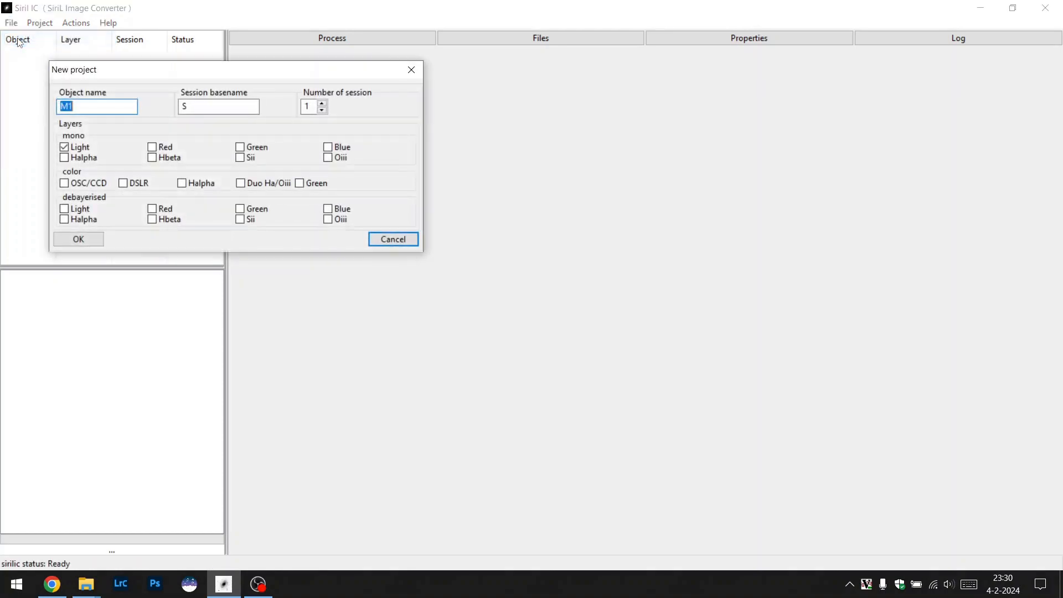
pyautogui.click(85, 111)
pyautogui.write('06')
pyautogui.click(198, 105)
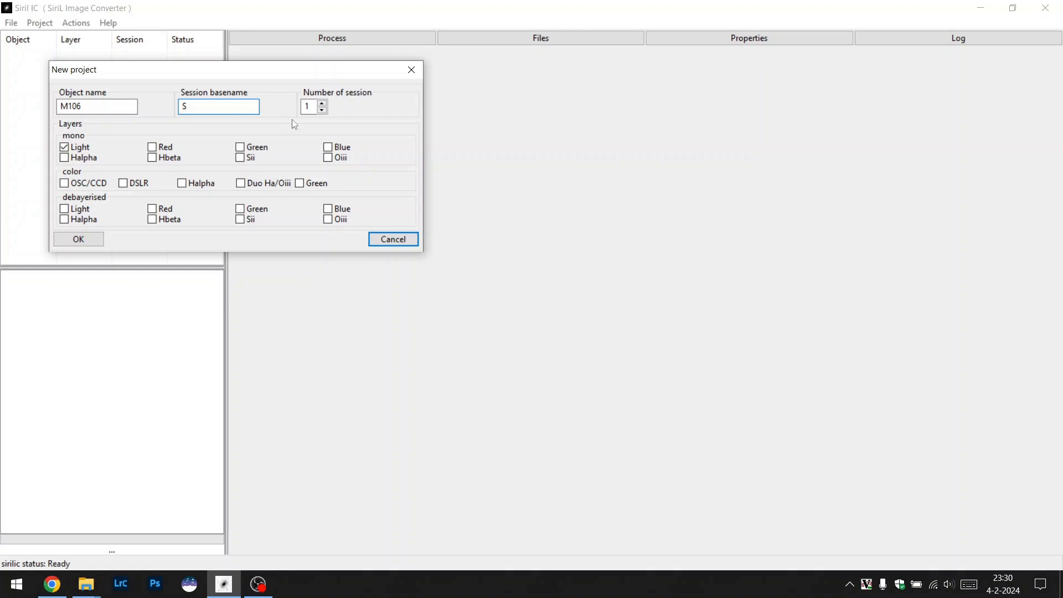
pyautogui.click(323, 104)
pyautogui.click(65, 147)
pyautogui.click(65, 183)
pyautogui.click(81, 244)
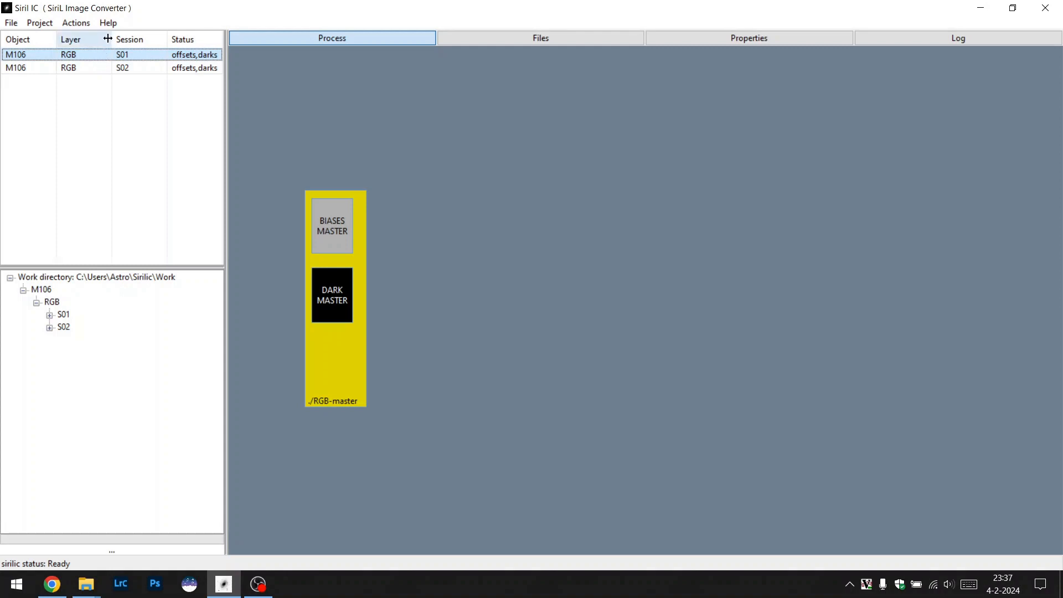
# Adjust the session list's column widths and expand sessions S01 and S02 in the work directory tree
pyautogui.moveTo(110, 35); pyautogui.dragTo(145, 39)
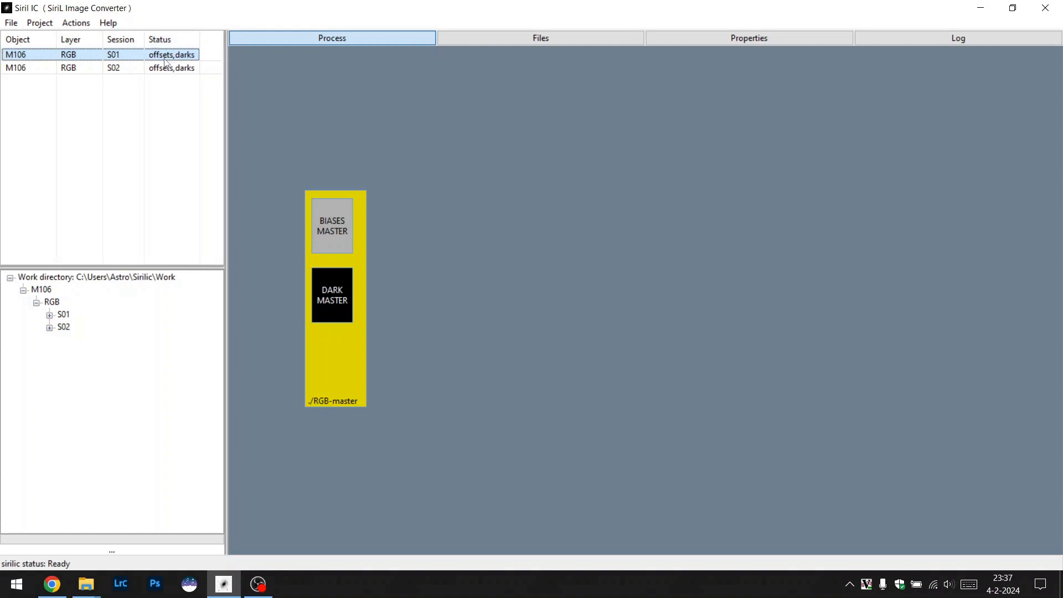
pyautogui.moveTo(199, 40); pyautogui.dragTo(213, 39)
pyautogui.click(49, 315)
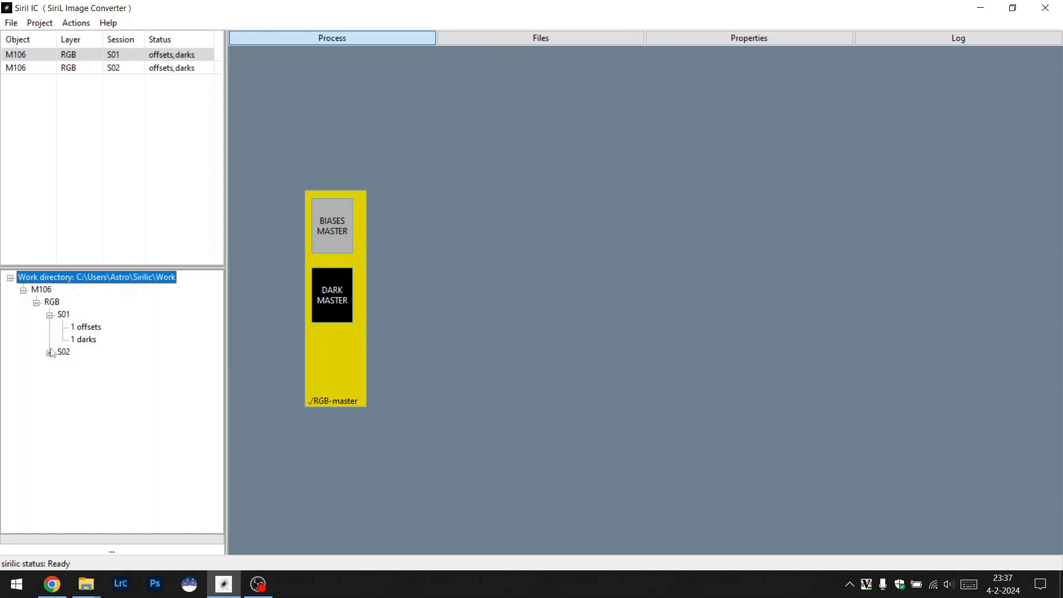
pyautogui.click(50, 353)
# Clear the bias files of session S01 and add MasterFlat_s2.fit from the Siril MASTERS folder as its flat
pyautogui.click(511, 43)
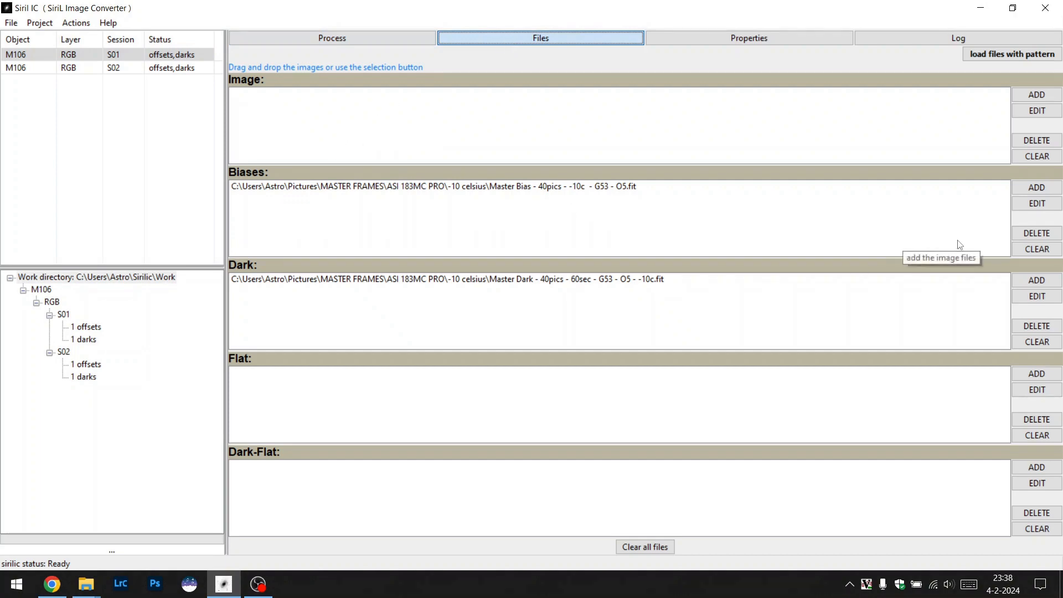
pyautogui.click(1028, 250)
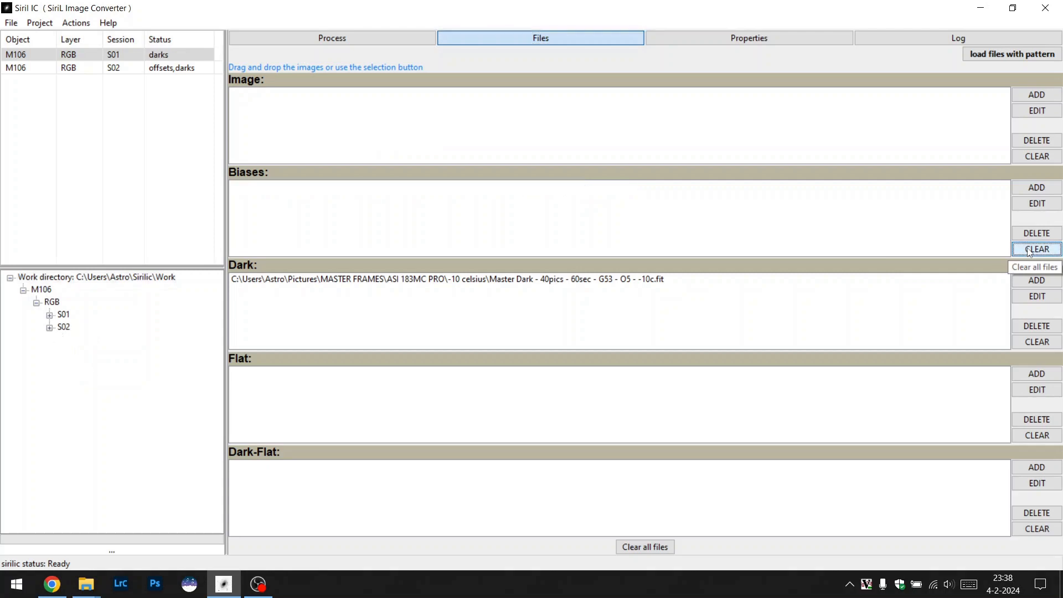
pyautogui.click(1030, 372)
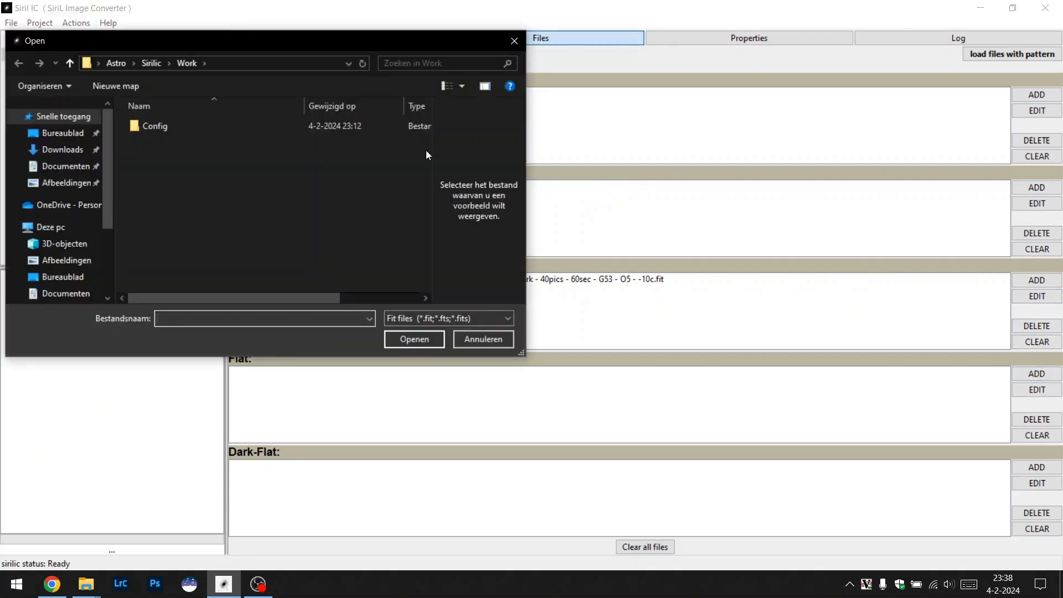
pyautogui.click(59, 166)
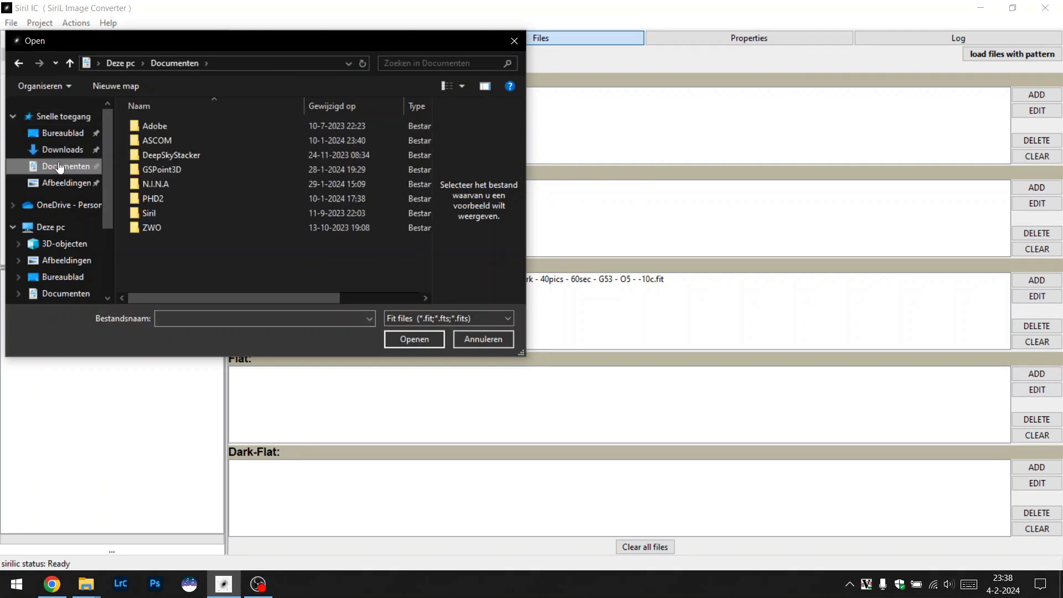
pyautogui.doubleClick(154, 178)
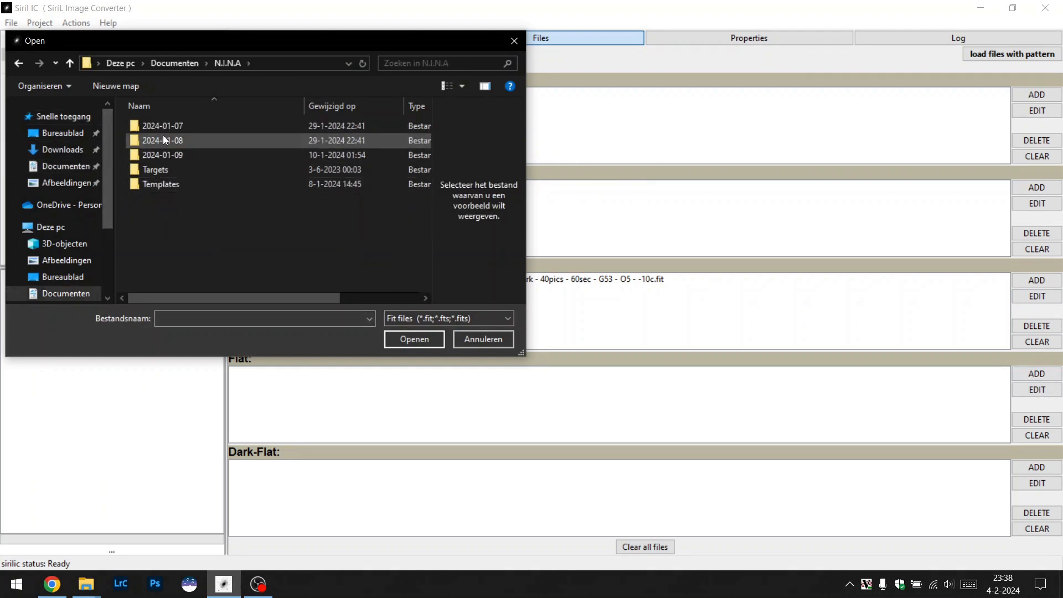
pyautogui.click(49, 166)
pyautogui.doubleClick(137, 215)
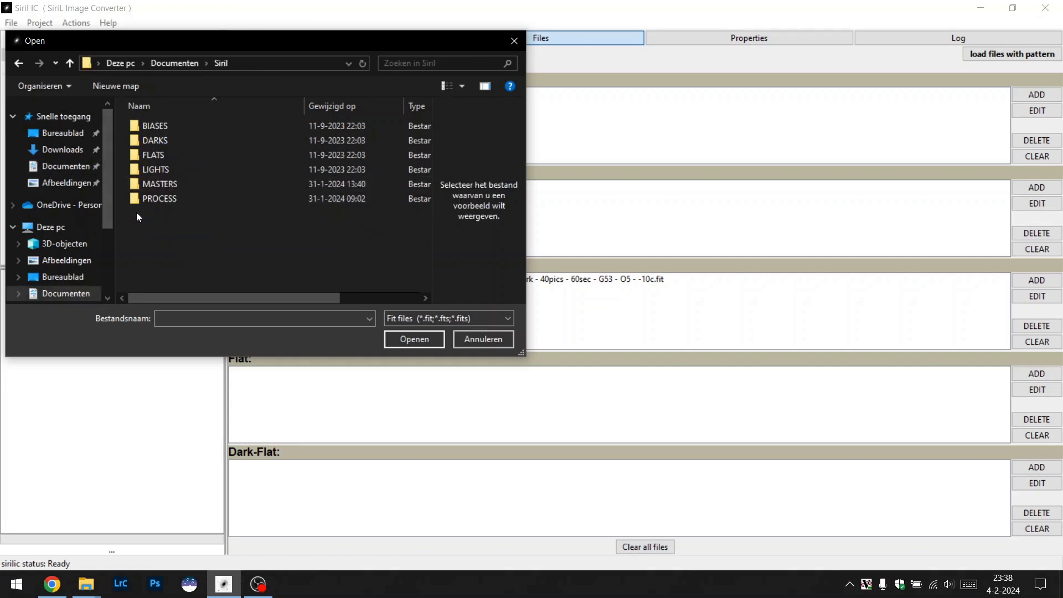
pyautogui.doubleClick(147, 179)
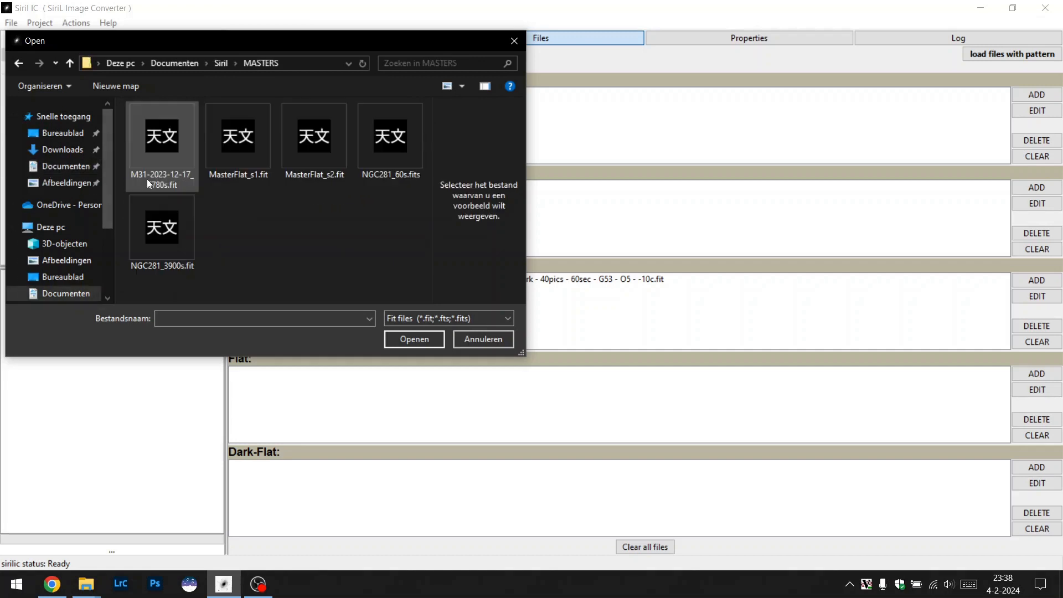
pyautogui.click(311, 158)
pyautogui.click(422, 340)
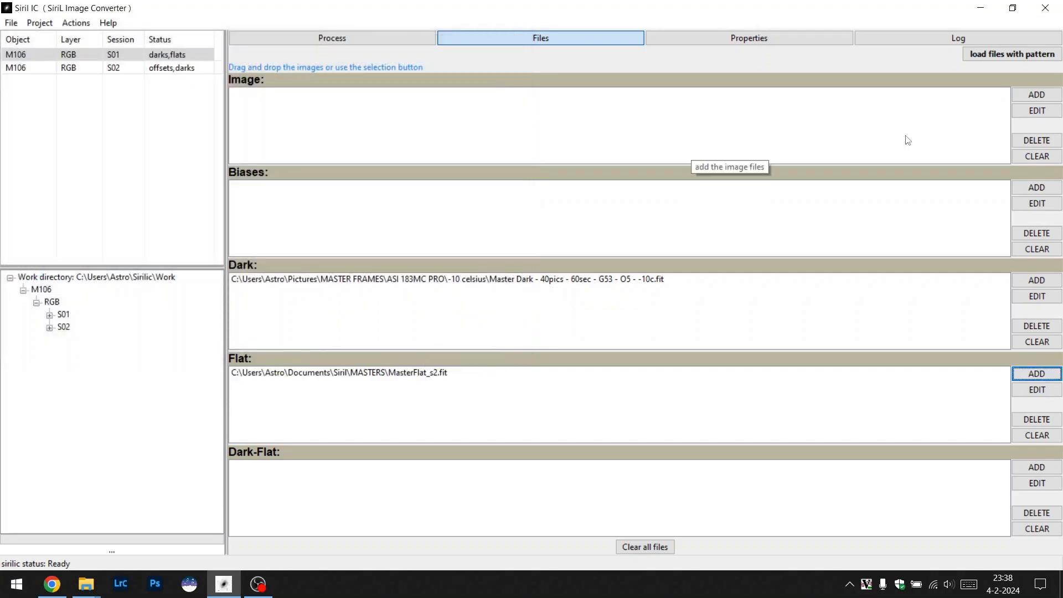
# Add all light frames from the N.I.N.A 2024-01-08 M 106 LIGHT folder as session S01's images
pyautogui.click(1023, 97)
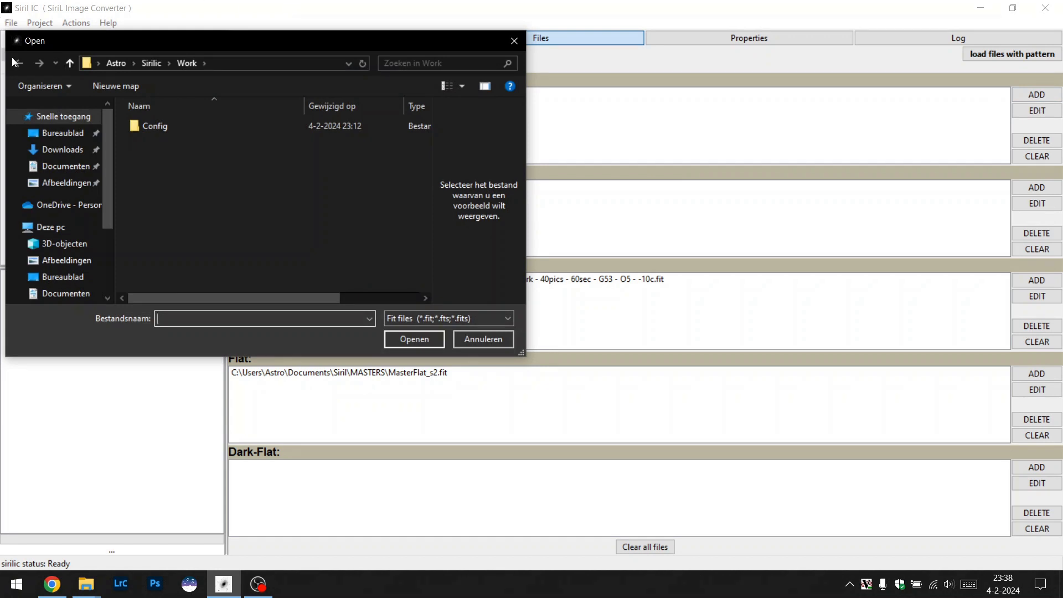
pyautogui.click(68, 167)
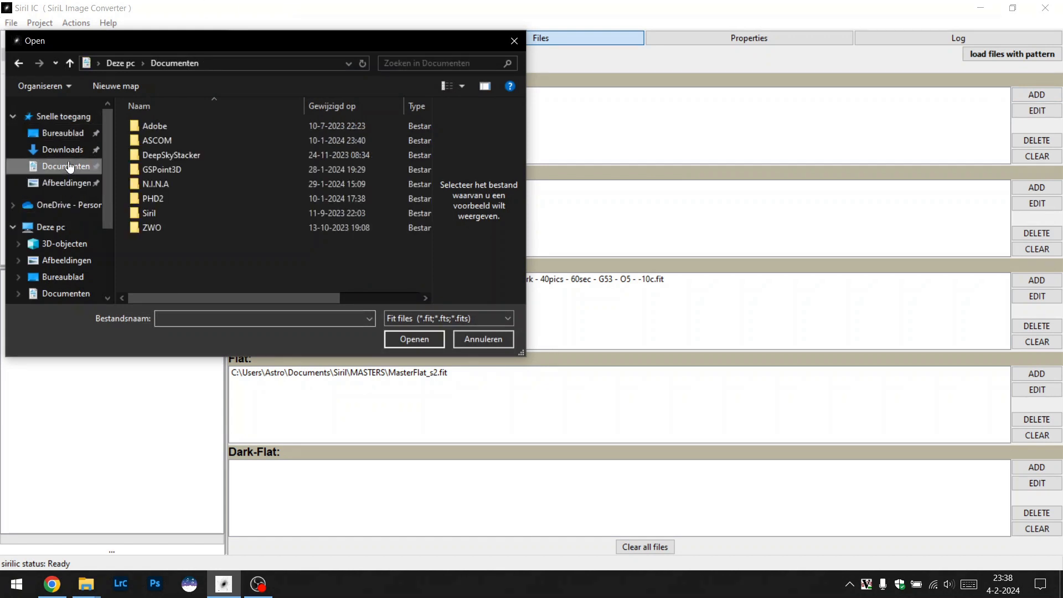
pyautogui.doubleClick(150, 185)
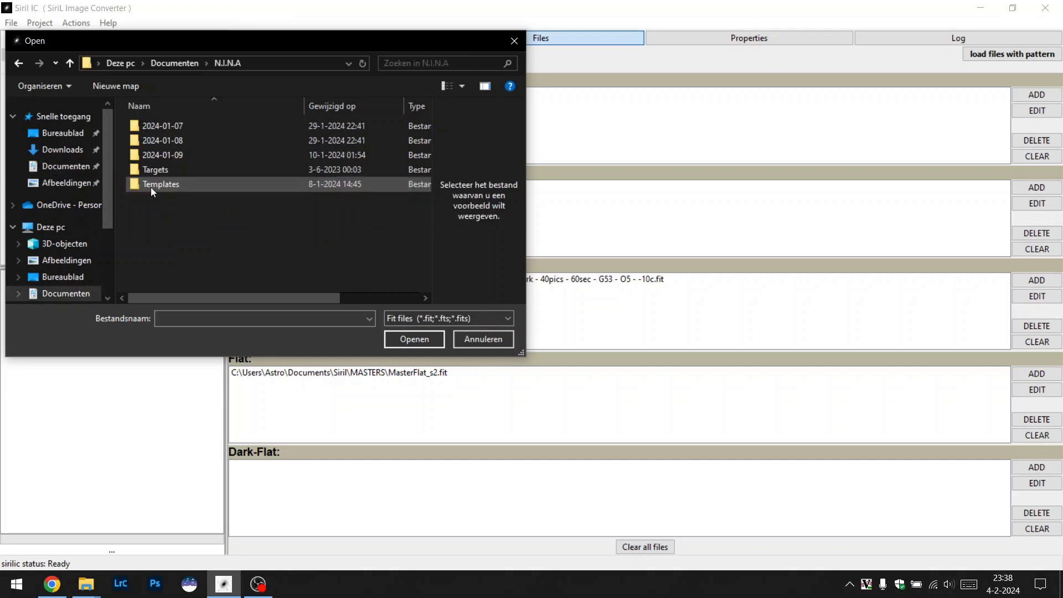
pyautogui.doubleClick(170, 142)
pyautogui.doubleClick(168, 131)
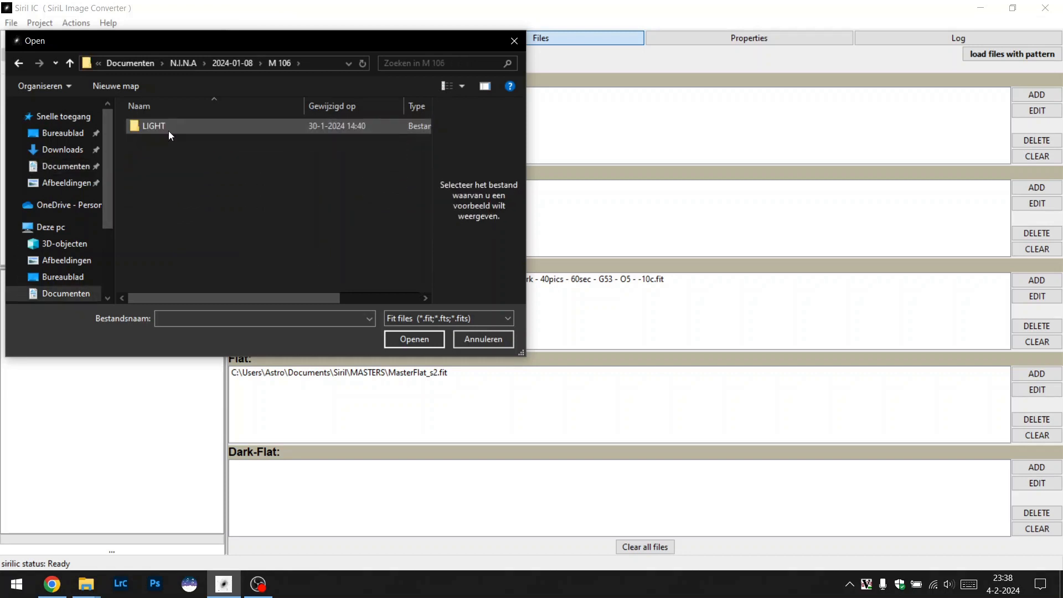
pyautogui.doubleClick(169, 130)
pyautogui.hotkey('ctrl', 'a')
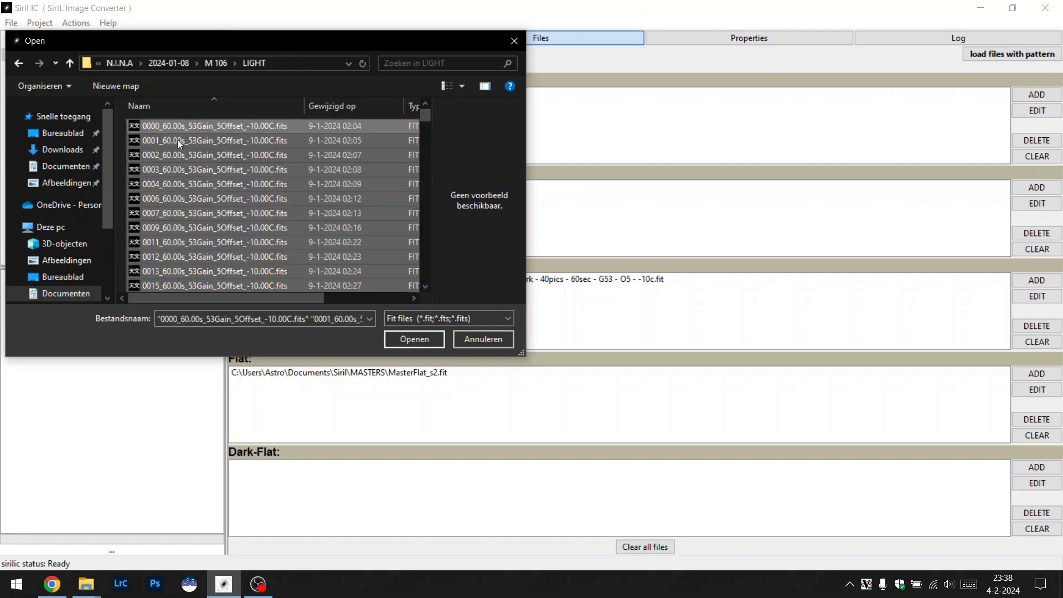
pyautogui.click(414, 341)
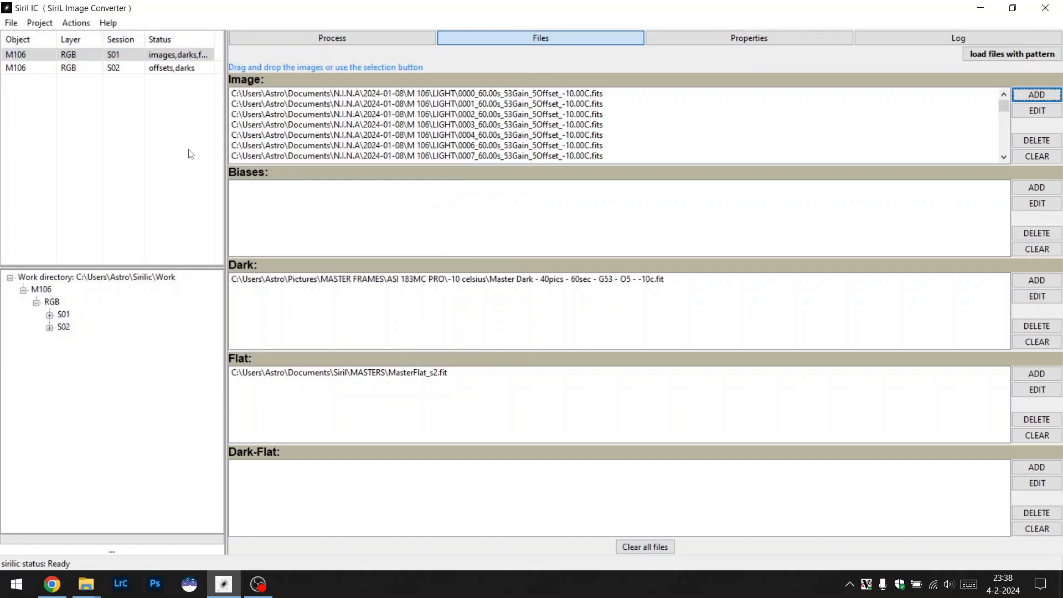
# Clear the bias files of session S02 and add MasterFlat_s2.fit from the Siril MASTERS folder as its flat
pyautogui.click(110, 69)
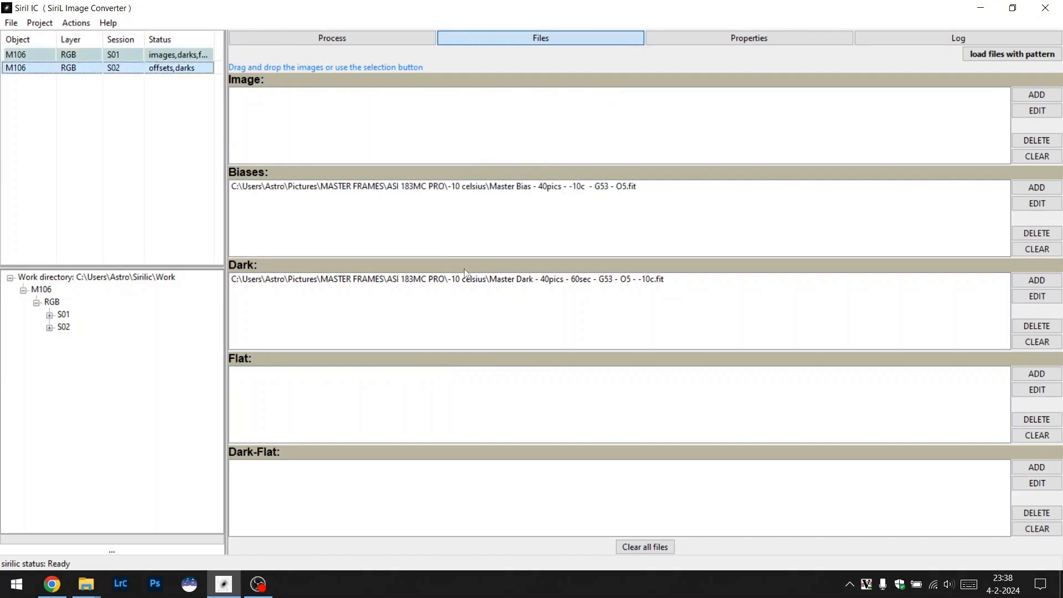
pyautogui.click(1027, 252)
pyautogui.click(1036, 374)
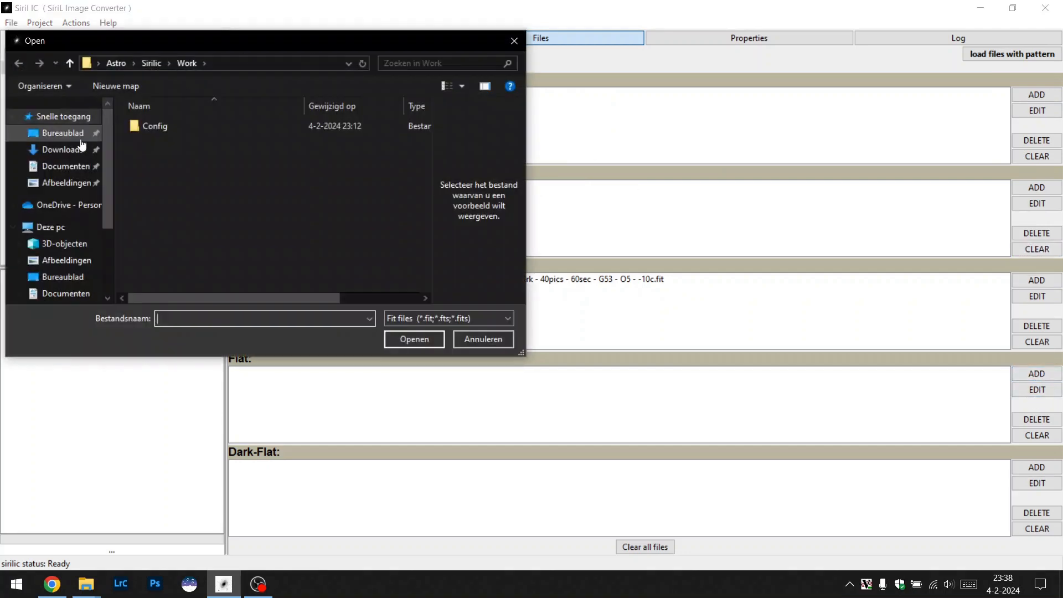
pyautogui.click(62, 167)
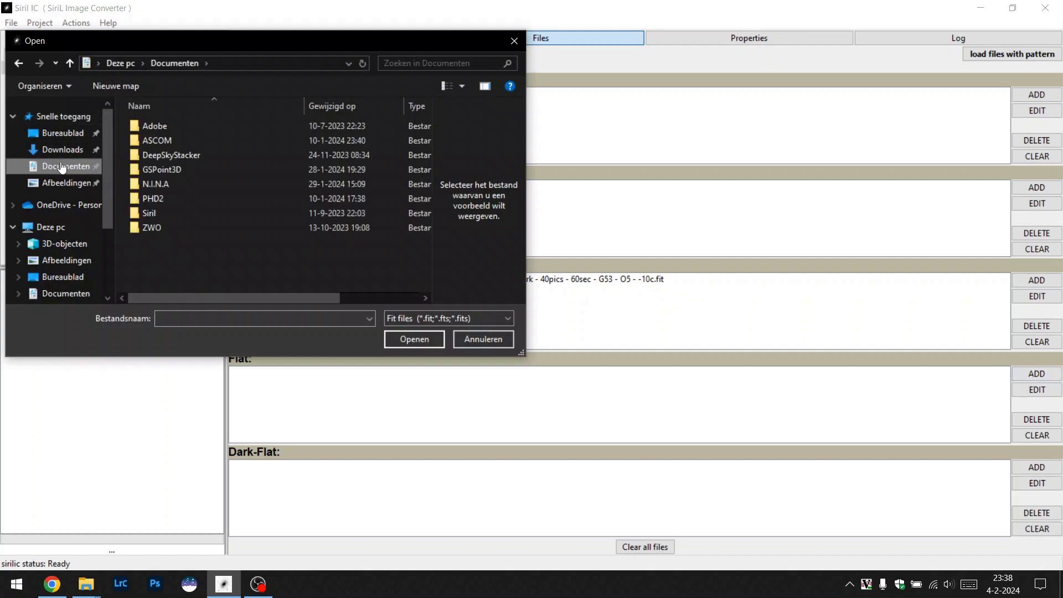
pyautogui.click(153, 214)
pyautogui.doubleClick(152, 213)
pyautogui.doubleClick(158, 184)
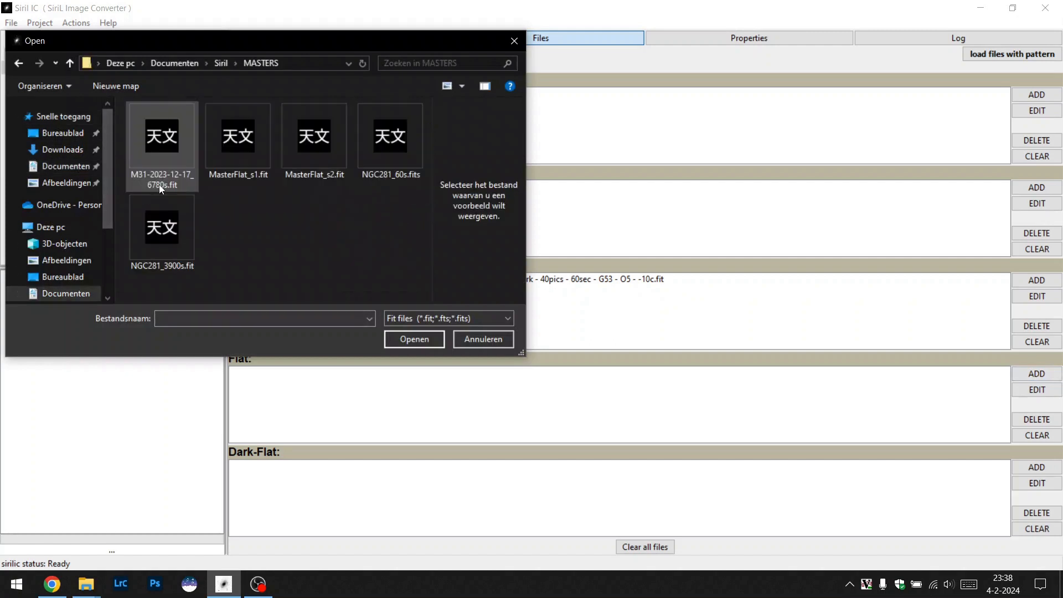
pyautogui.doubleClick(320, 165)
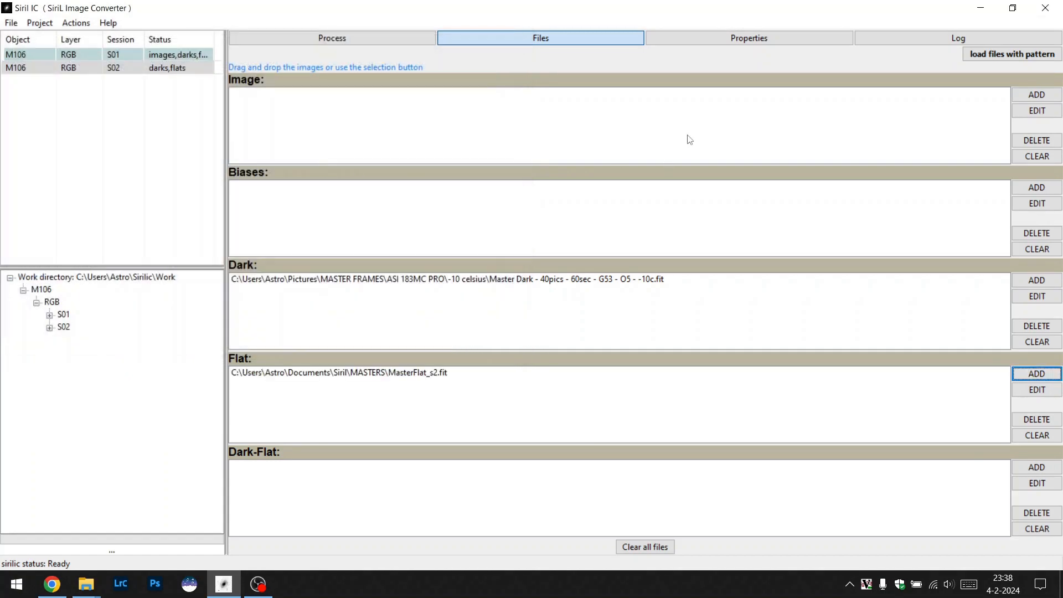
# Add all light frames from the N.I.N.A 2024-01-09 M 106 LIGHT folder as session S02's images
pyautogui.click(1029, 95)
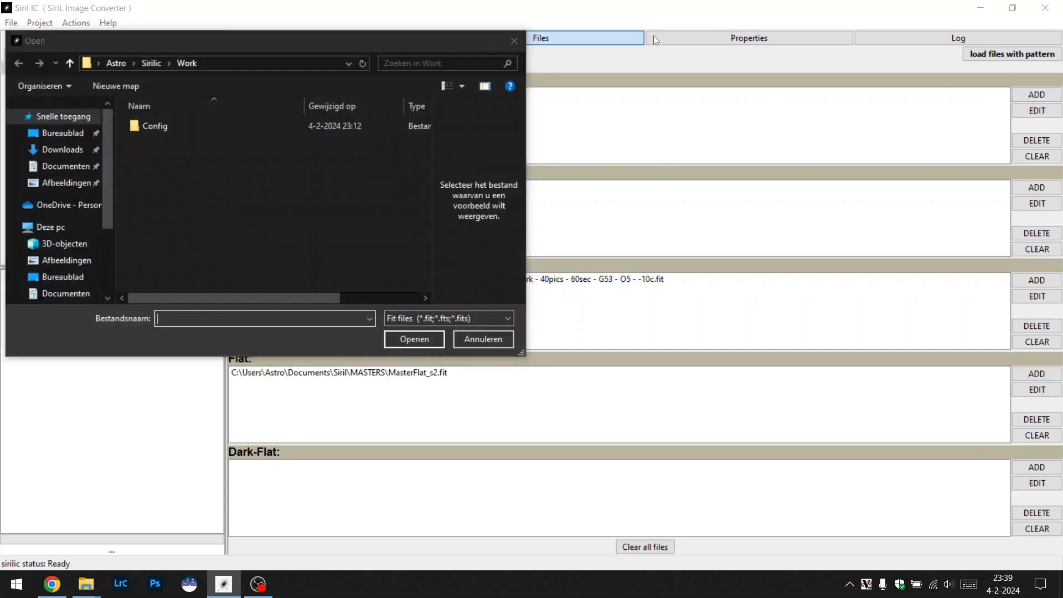
pyautogui.click(66, 166)
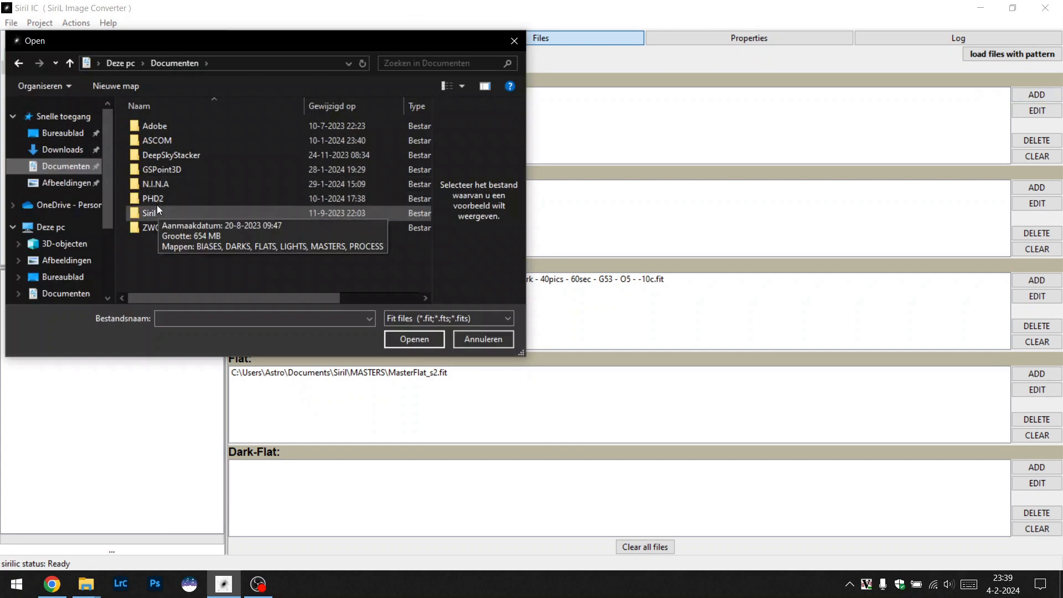
pyautogui.doubleClick(149, 185)
pyautogui.doubleClick(154, 151)
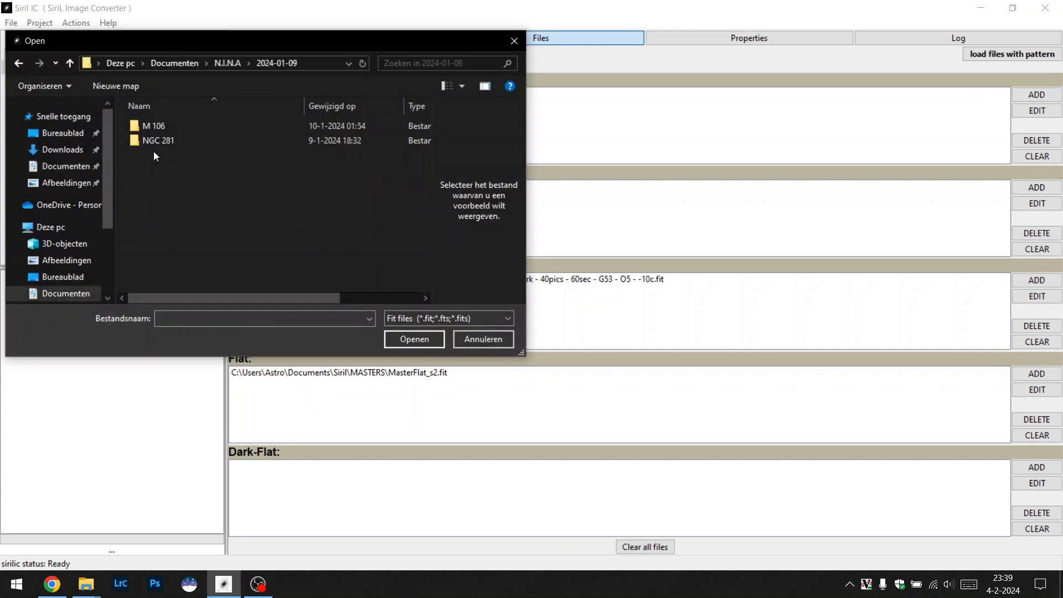
pyautogui.doubleClick(154, 124)
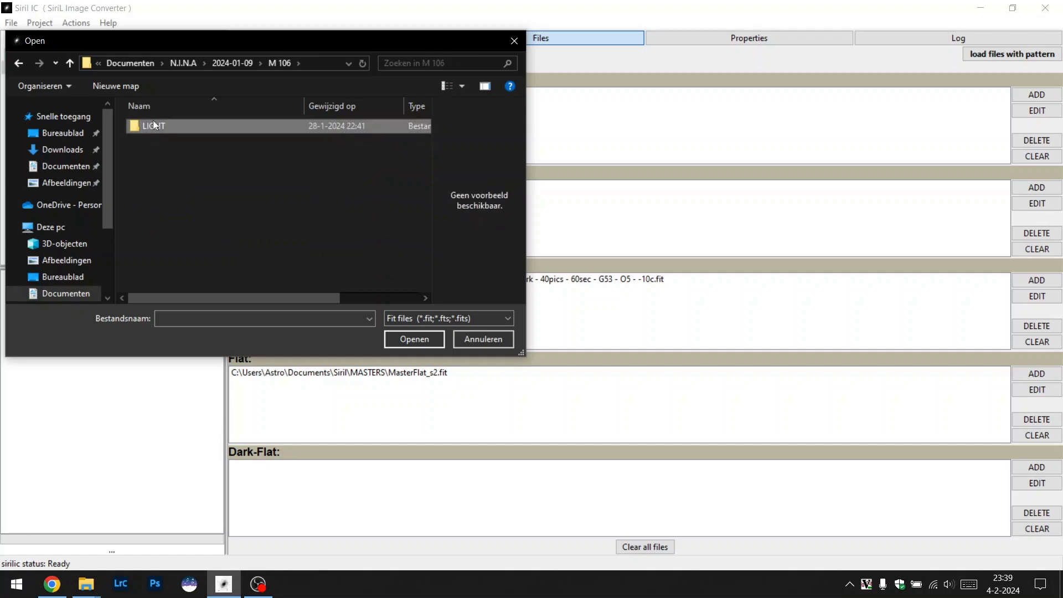
pyautogui.doubleClick(154, 125)
pyautogui.hotkey('ctrl', 'a')
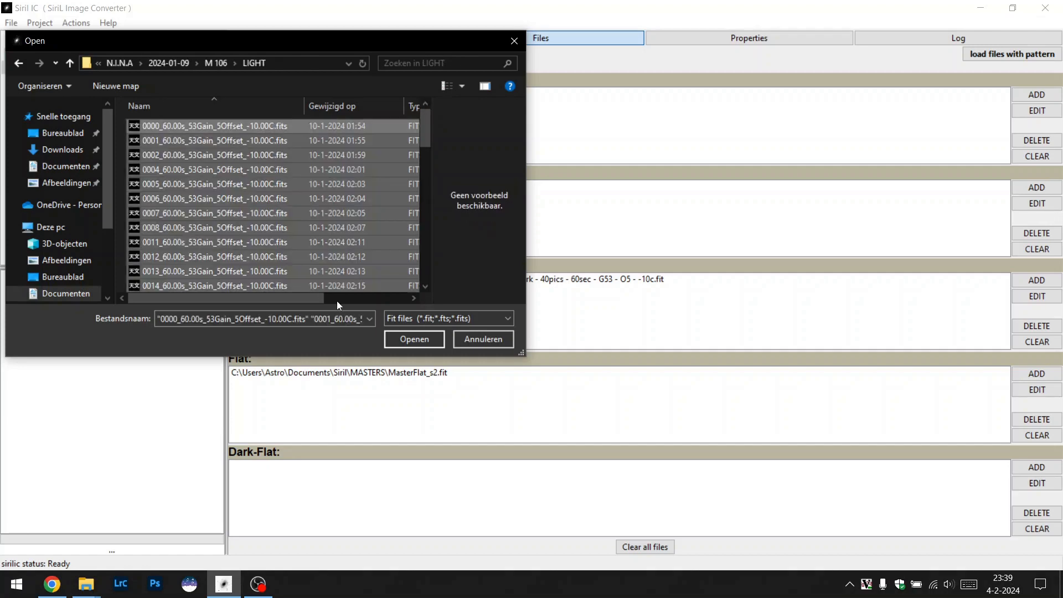
pyautogui.click(411, 340)
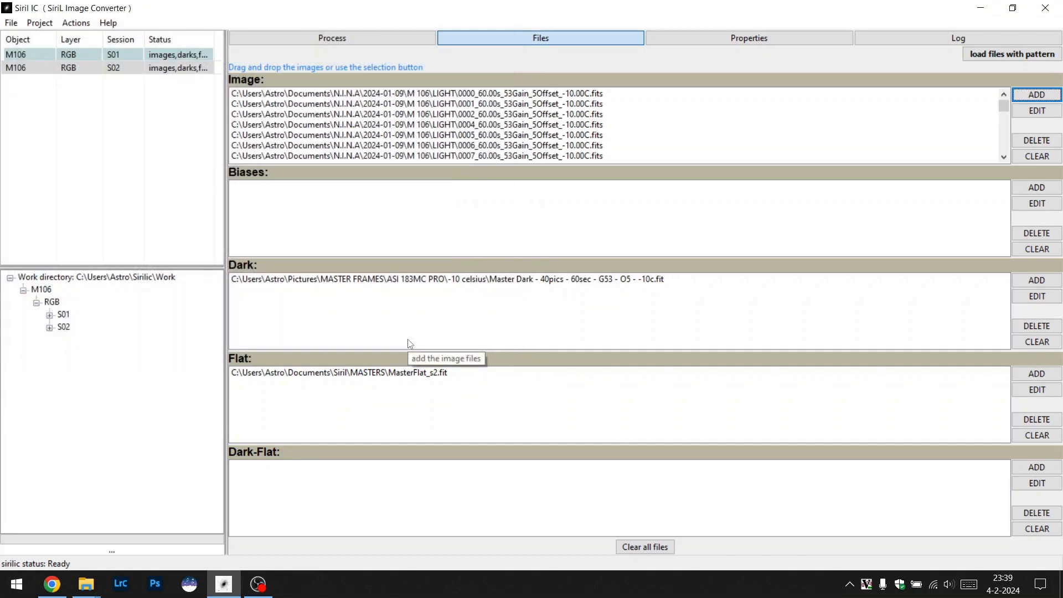
# Review both sessions' file counts, the processing workflow, and the preprocessing and stacking properties for biases, darks and flats
pyautogui.click(50, 314)
pyautogui.click(50, 365)
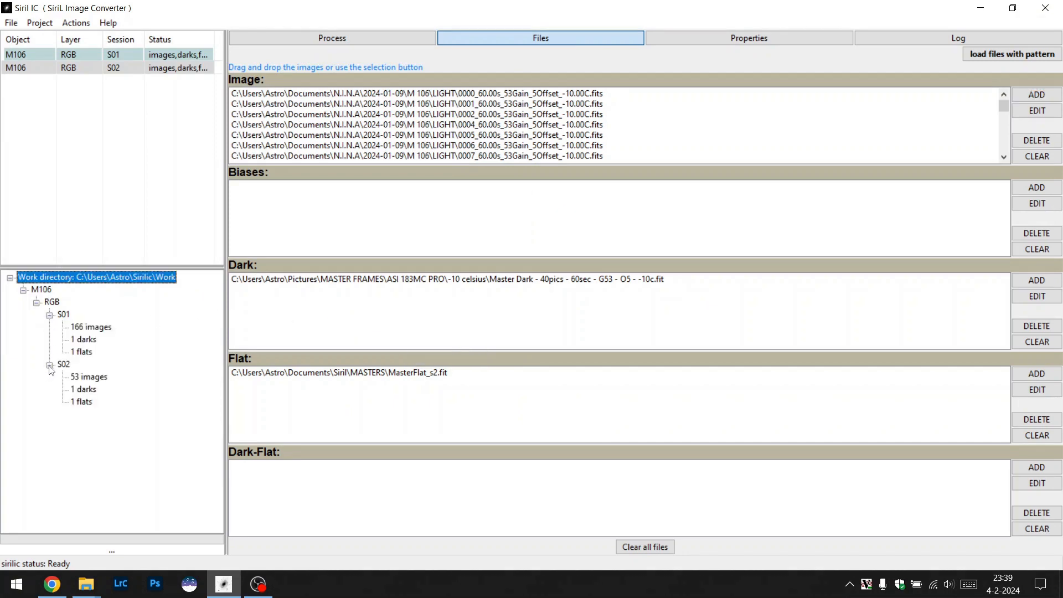
pyautogui.click(332, 41)
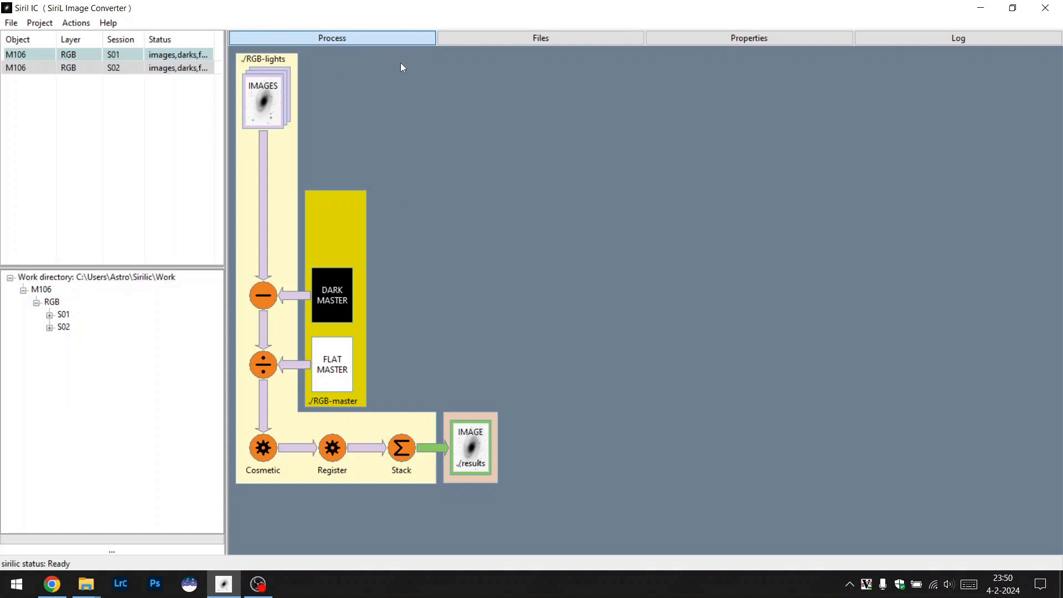
pyautogui.click(483, 39)
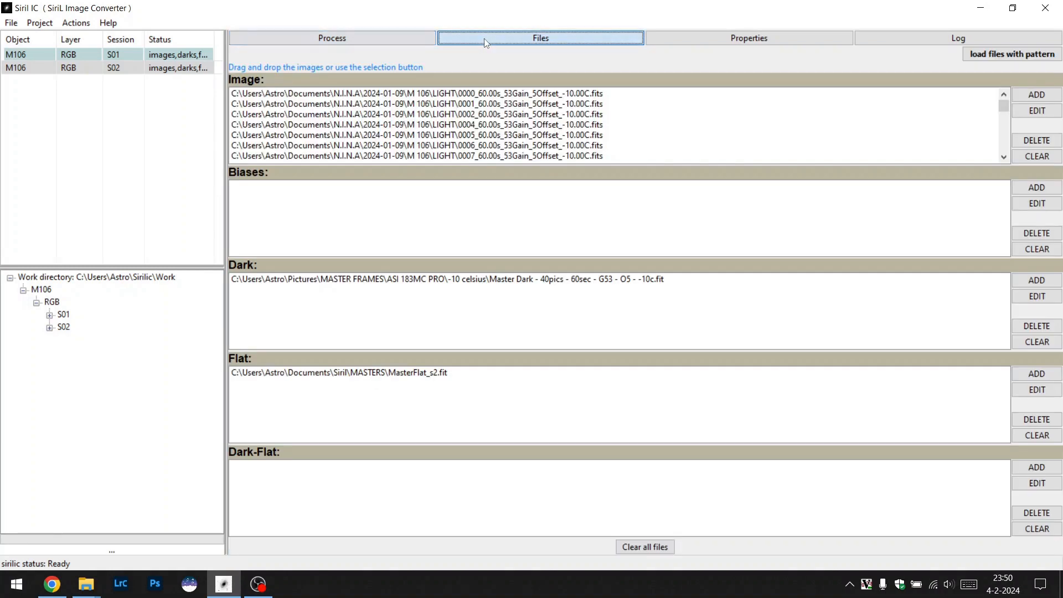
pyautogui.click(465, 223)
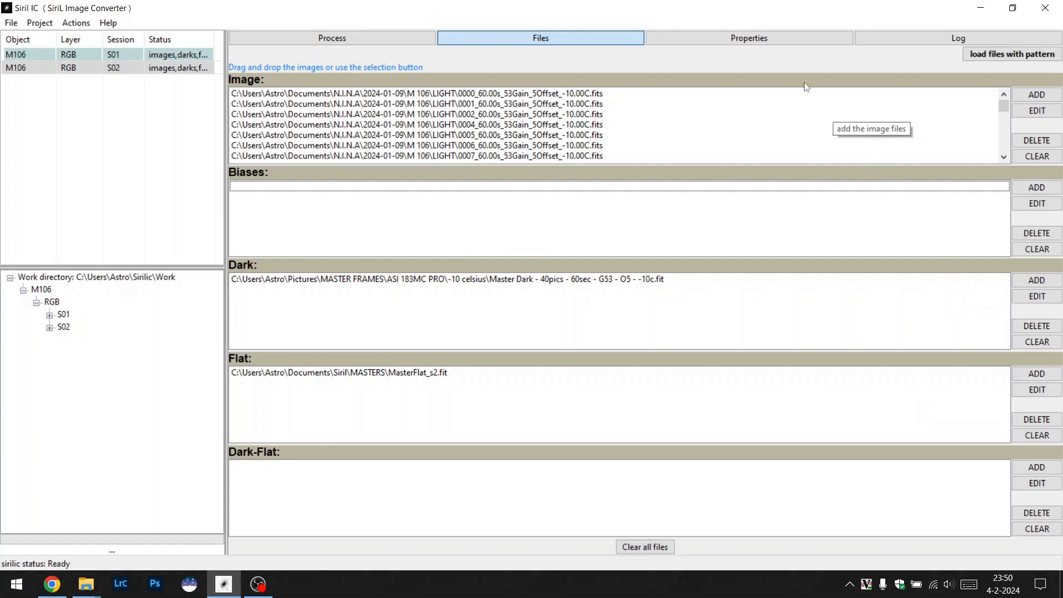
pyautogui.click(742, 44)
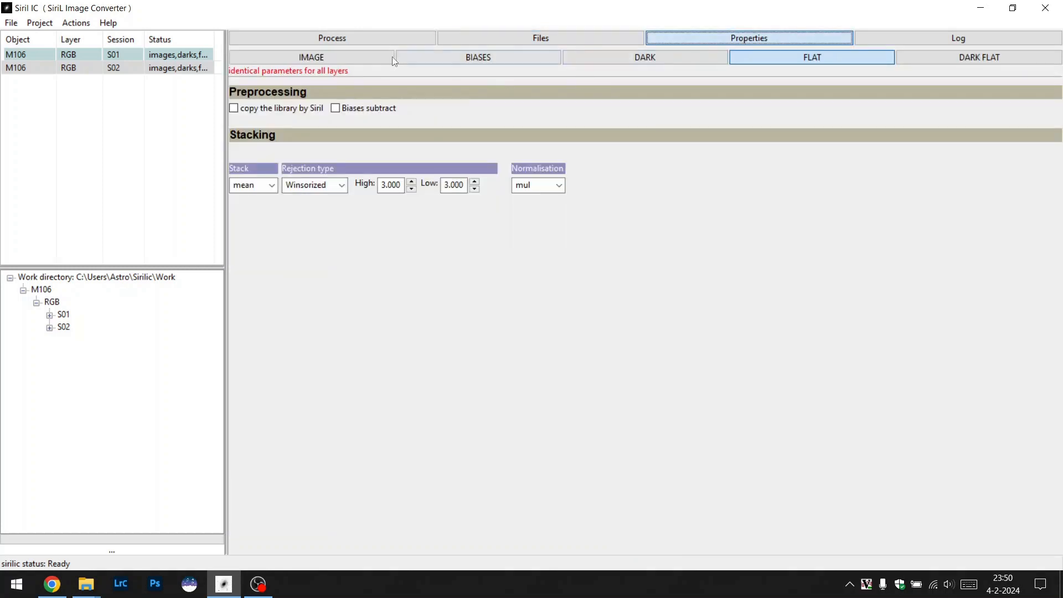
pyautogui.click(427, 61)
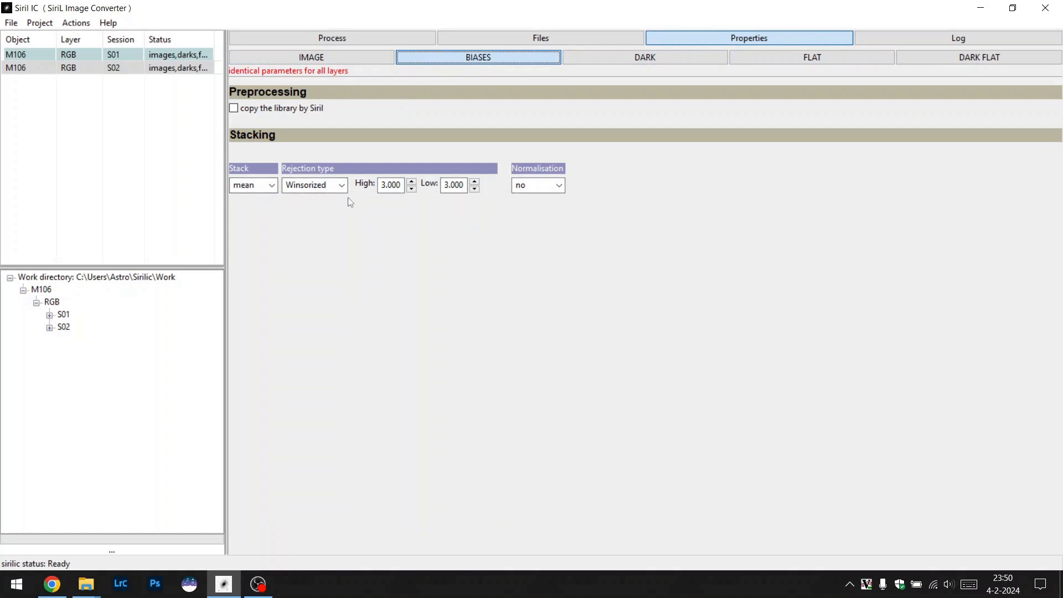
pyautogui.click(580, 55)
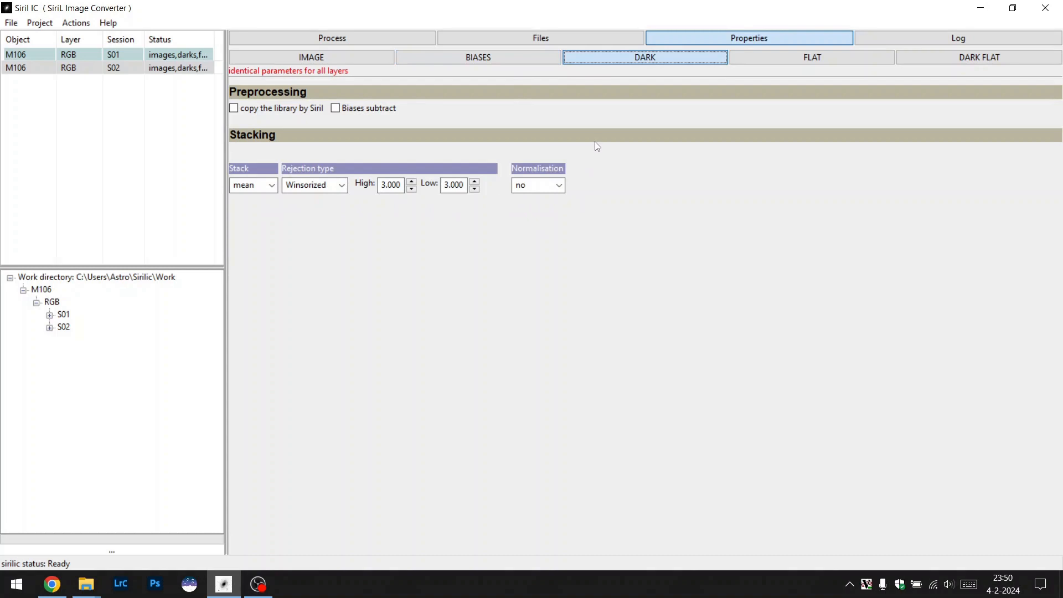
pyautogui.click(795, 55)
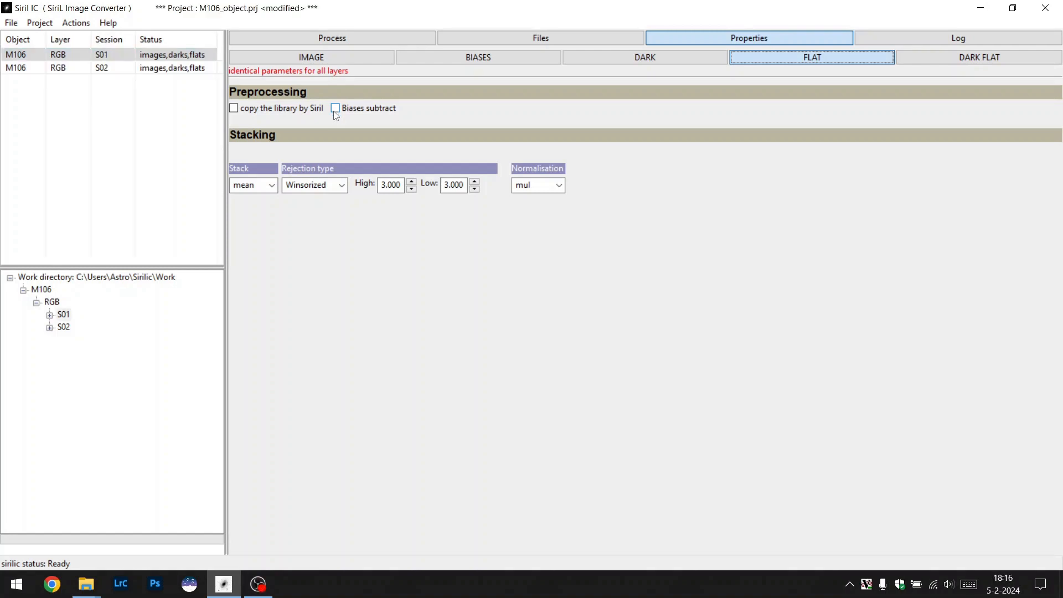
# Enable RGB equalization in the image stacking properties and show the additional image properties down to the plate-solving settings
pyautogui.click(307, 62)
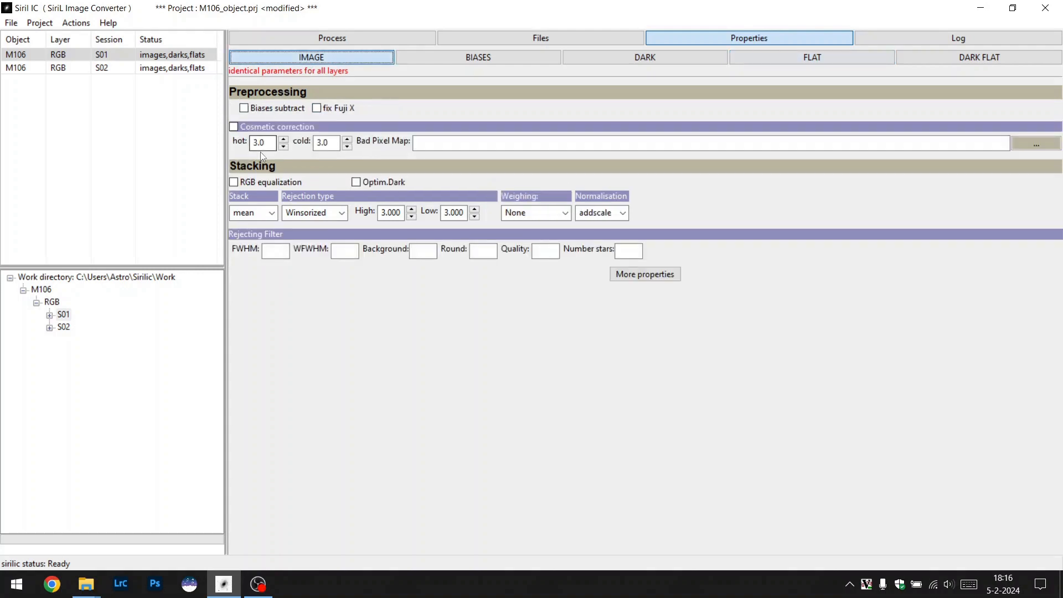
pyautogui.click(247, 187)
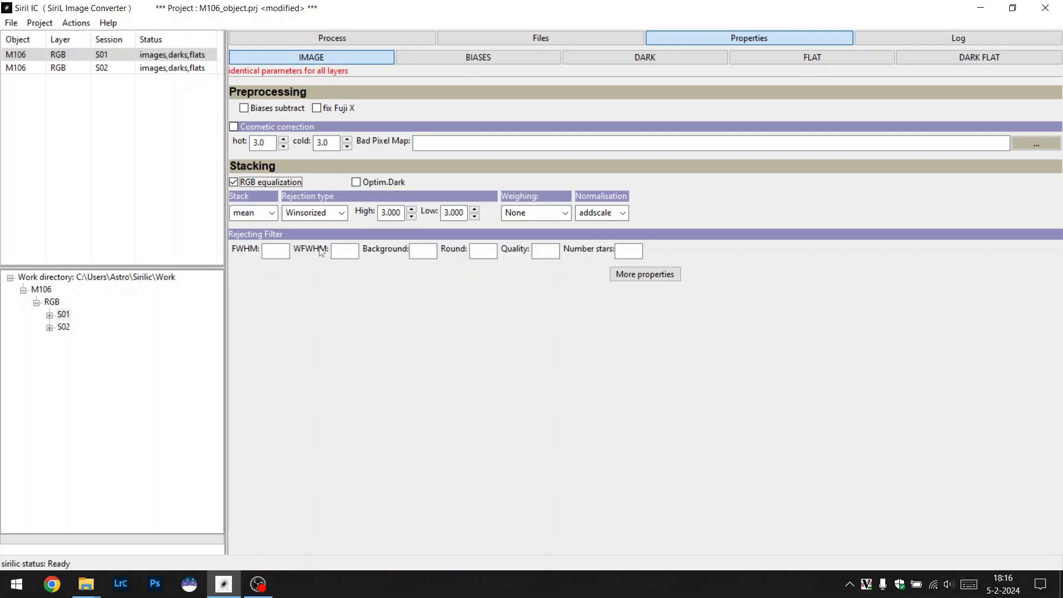
pyautogui.moveTo(279, 250)
pyautogui.click(626, 276)
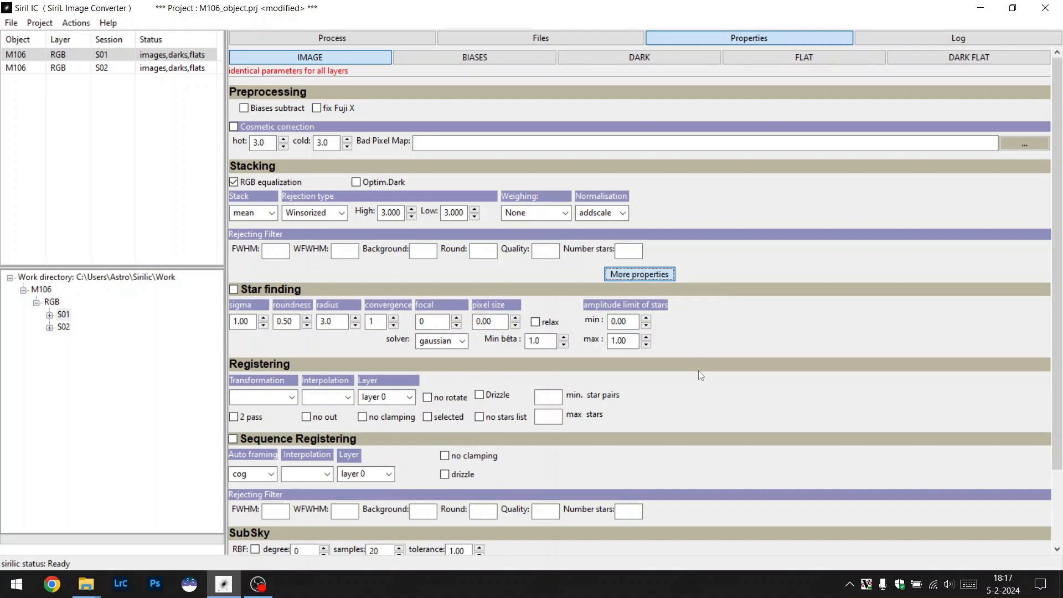
pyautogui.scroll(-1, 699, 374)
pyautogui.scroll(-1, 700, 376)
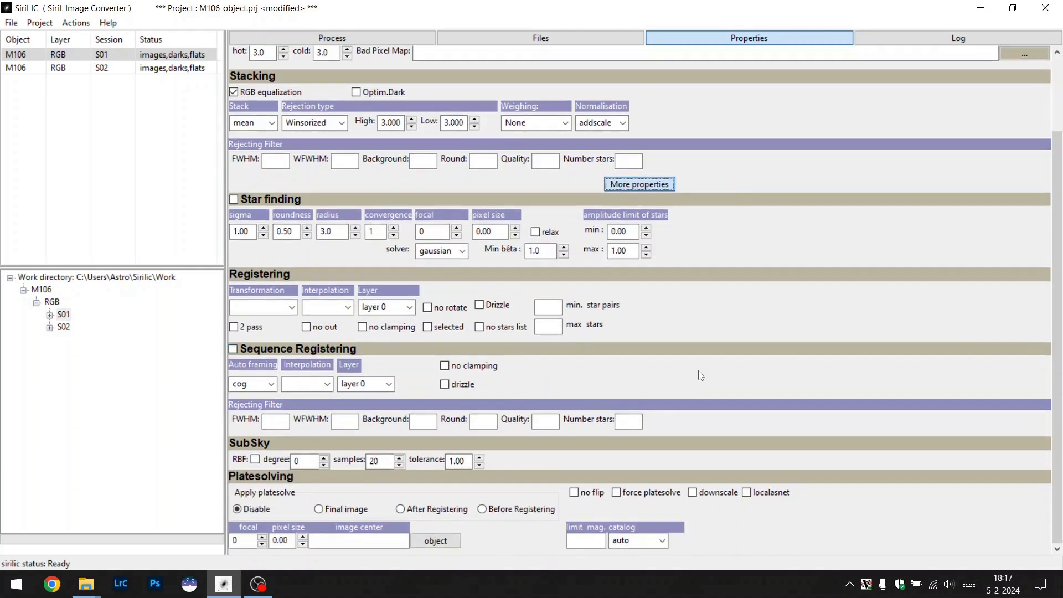
# Review the registration transformation types and leave the transformation on the empty default
pyautogui.click(292, 308)
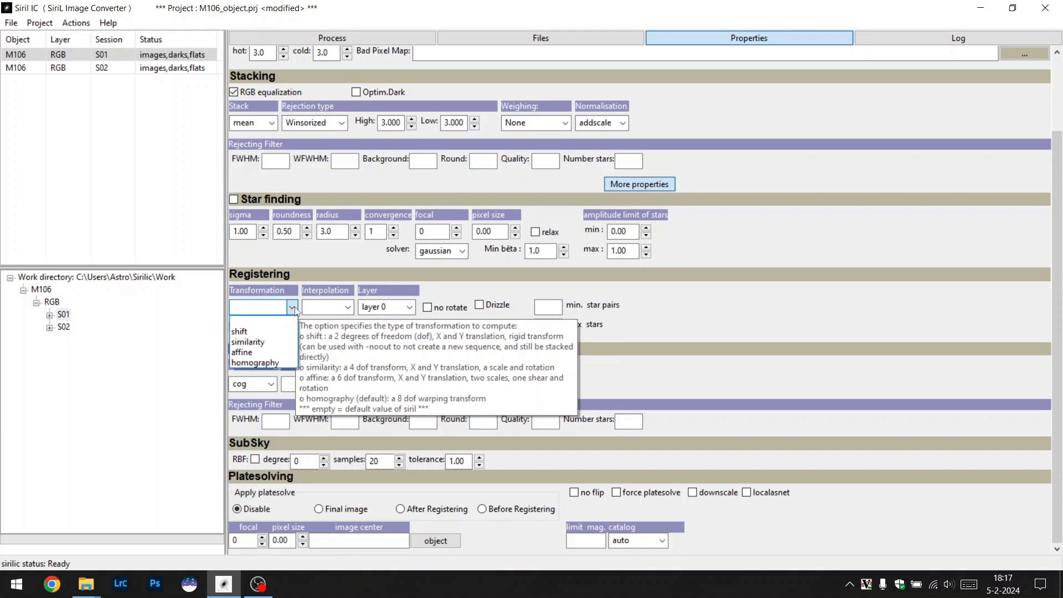
pyautogui.click(295, 312)
pyautogui.click(289, 330)
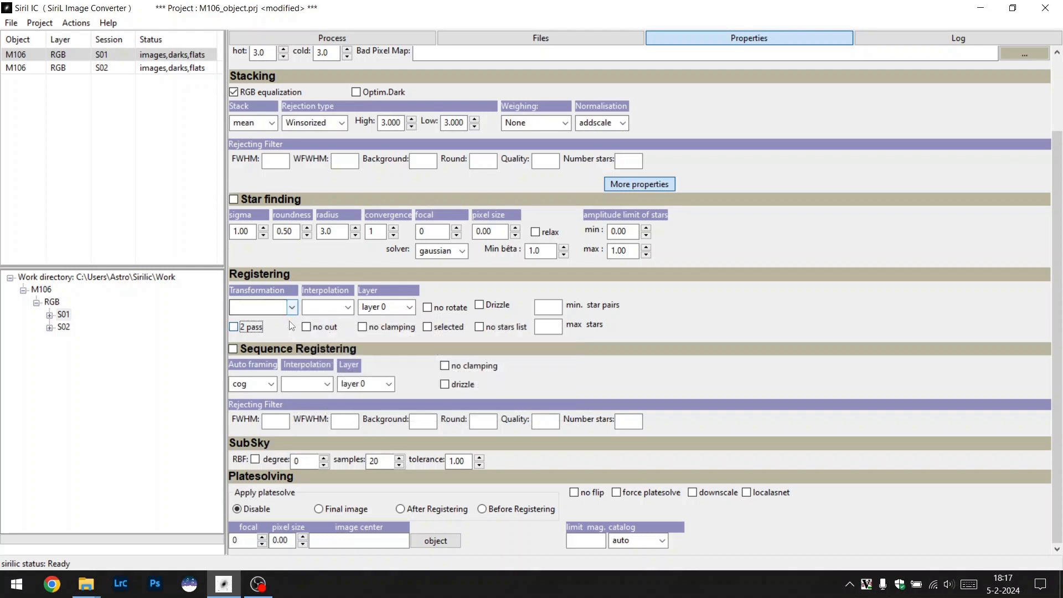
pyautogui.moveTo(284, 312)
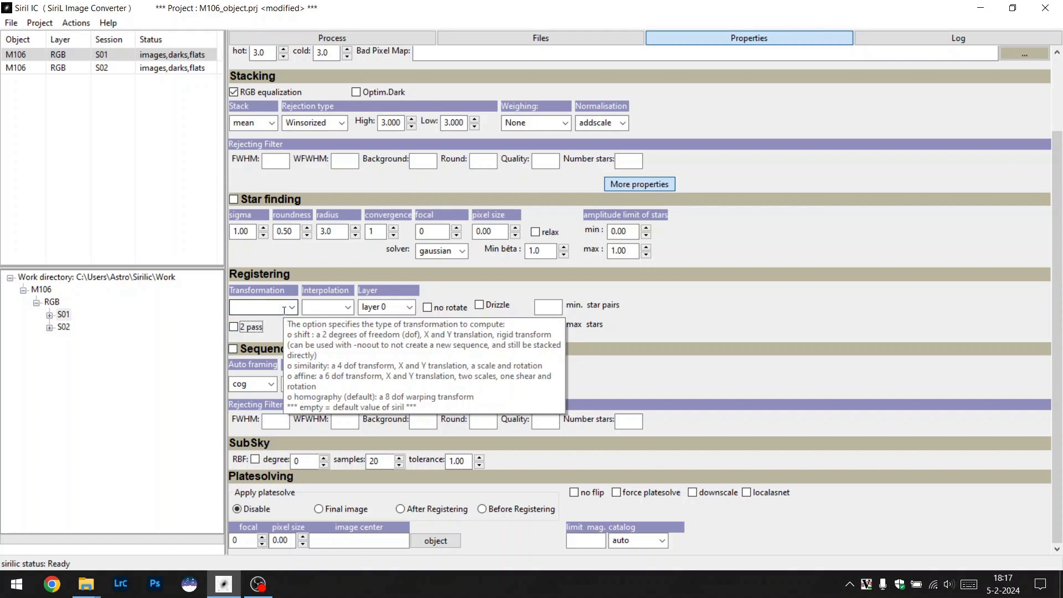
pyautogui.click(284, 308)
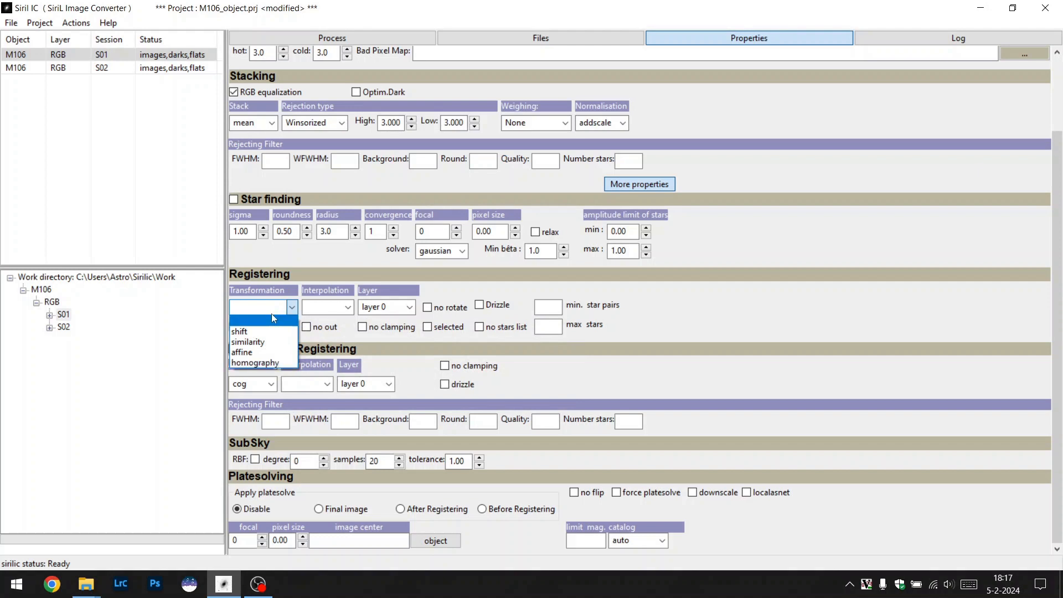
pyautogui.click(274, 319)
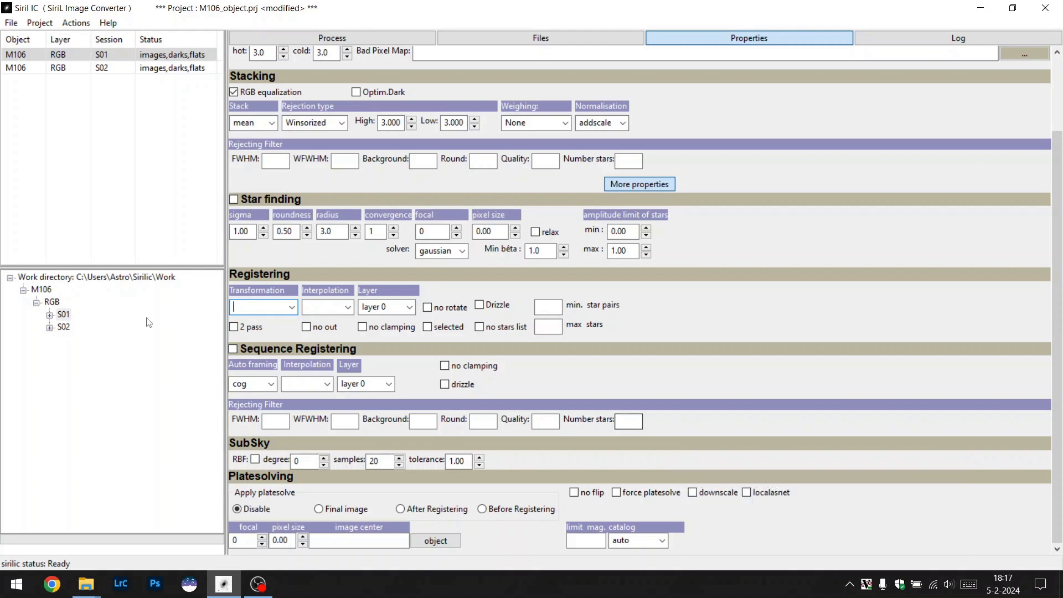
# Expand sessions S01 and S02 in the work directory tree and build the directories with copied or linked images
pyautogui.click(50, 327)
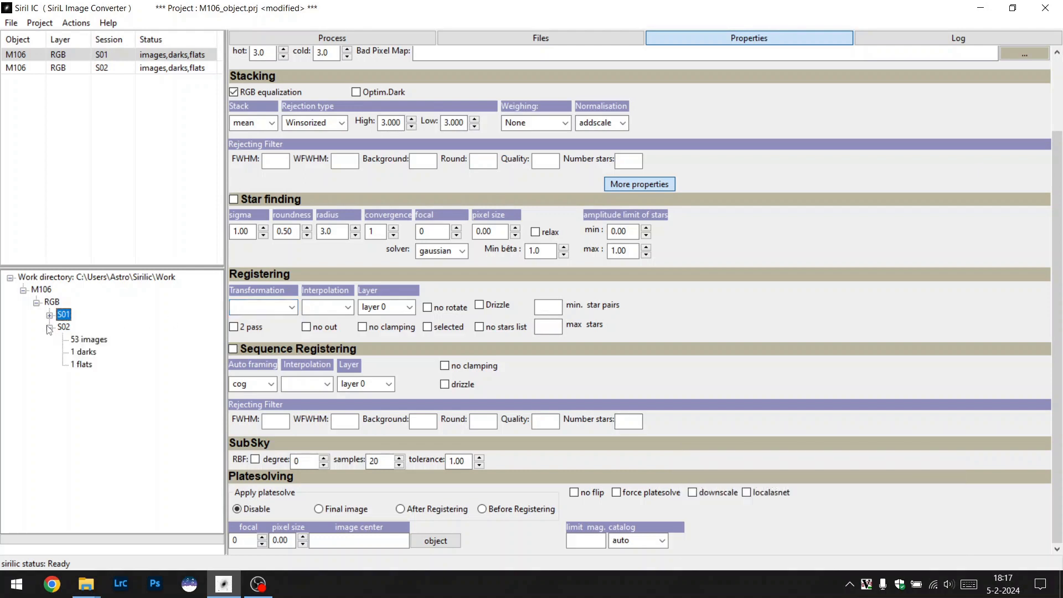
pyautogui.click(49, 315)
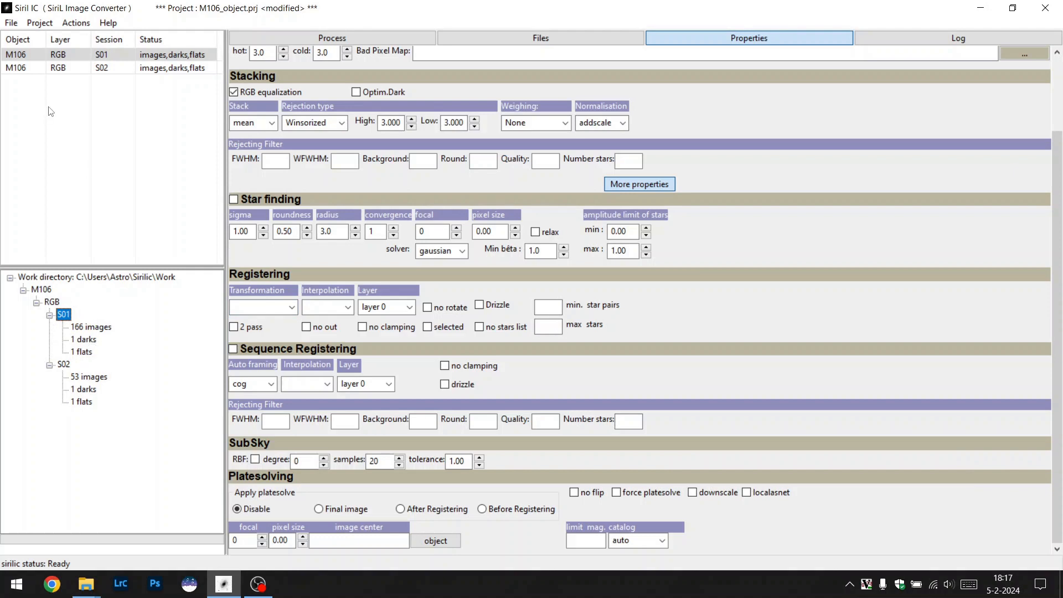
pyautogui.click(76, 22)
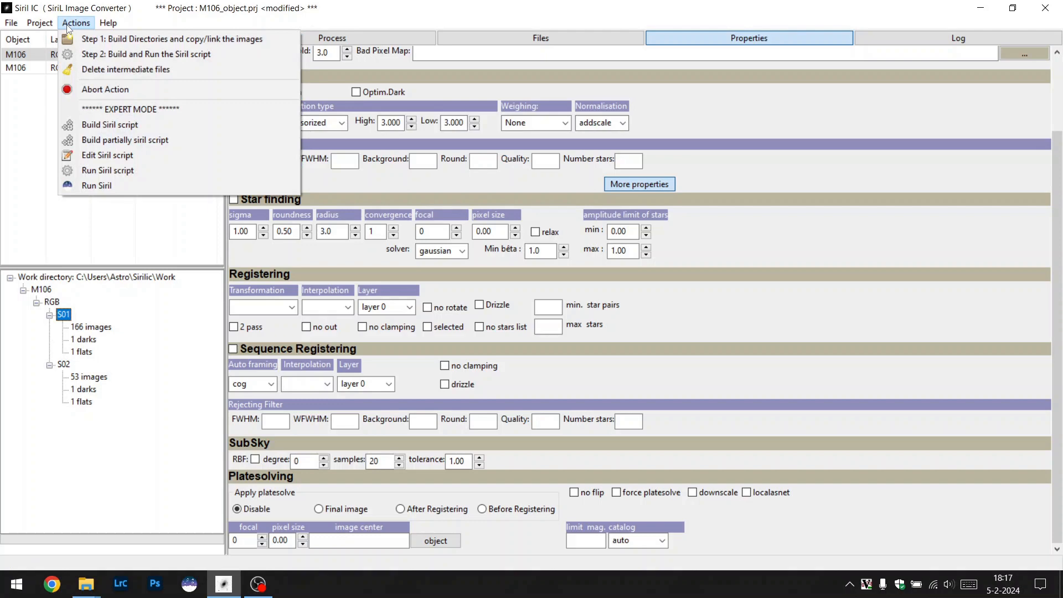
pyautogui.click(95, 39)
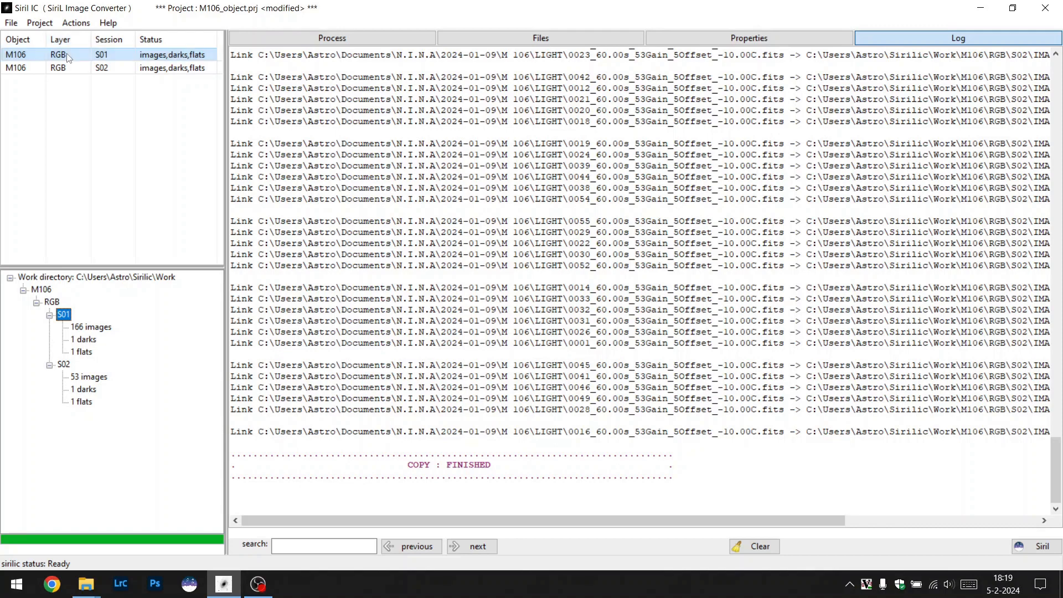
# Build and run the Siril script for the two-session M106 project
pyautogui.click(75, 25)
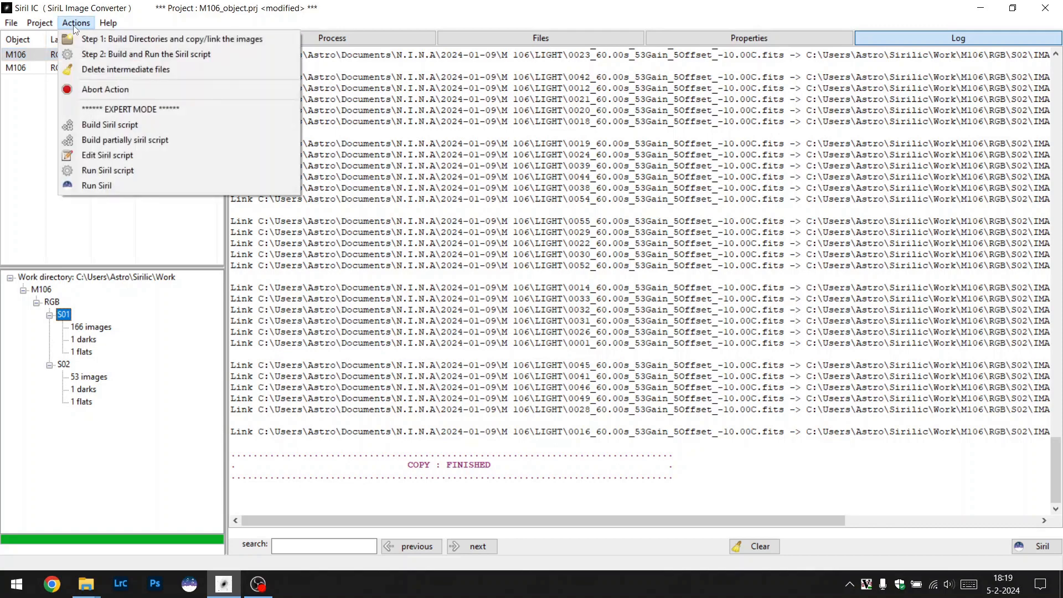
pyautogui.click(88, 54)
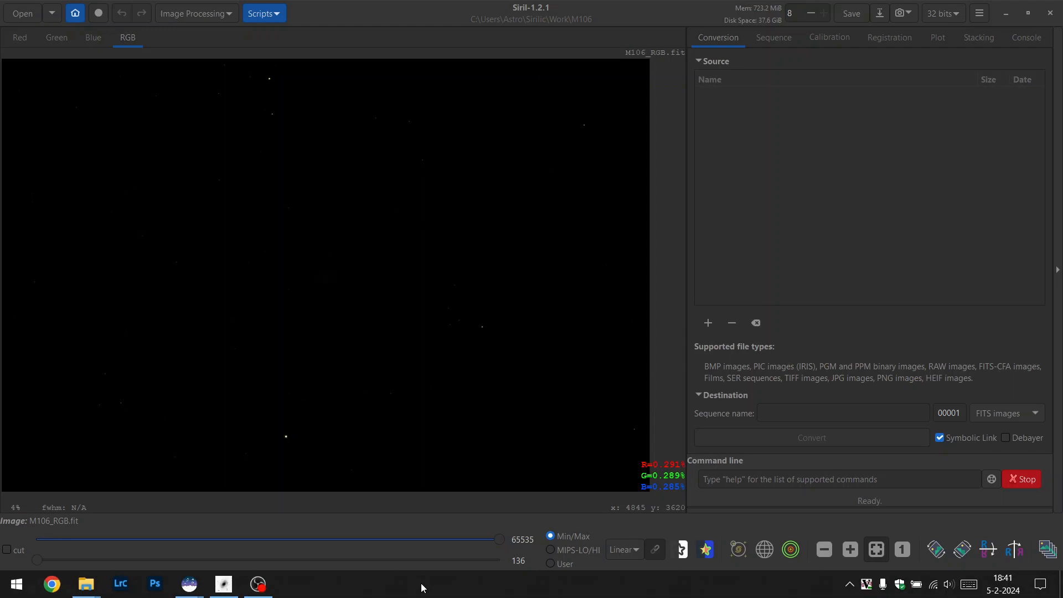
# In Siril, change the preview's display mode for the stacked M106_RGB.fit image
pyautogui.click(613, 551)
pyautogui.click(624, 498)
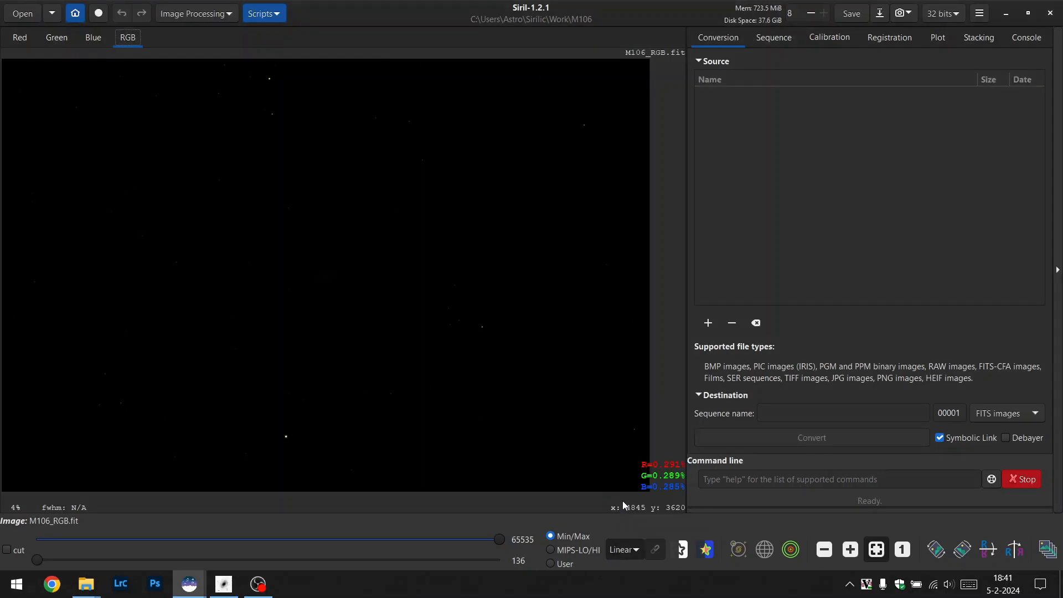